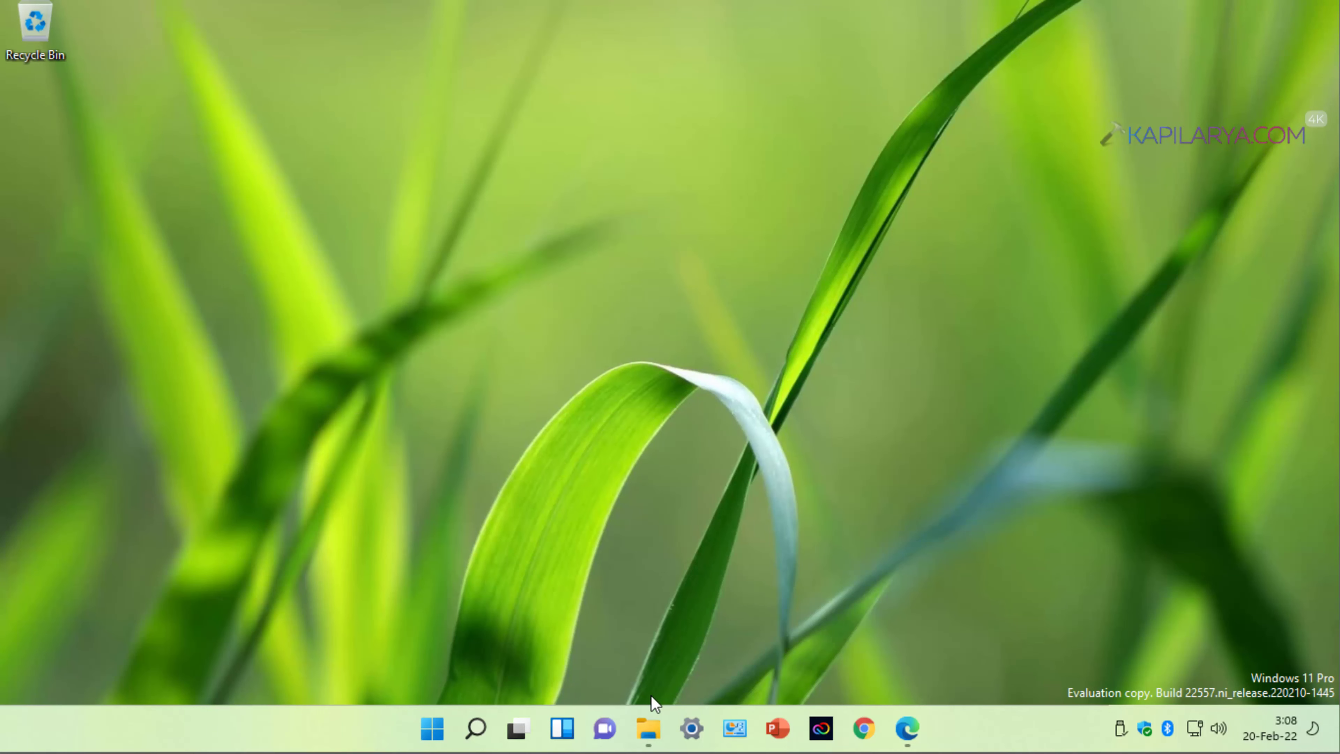
# - From This PC in File Explorer, turn on BitLocker for Local Disk (C:)
pyautogui.click(649, 729)
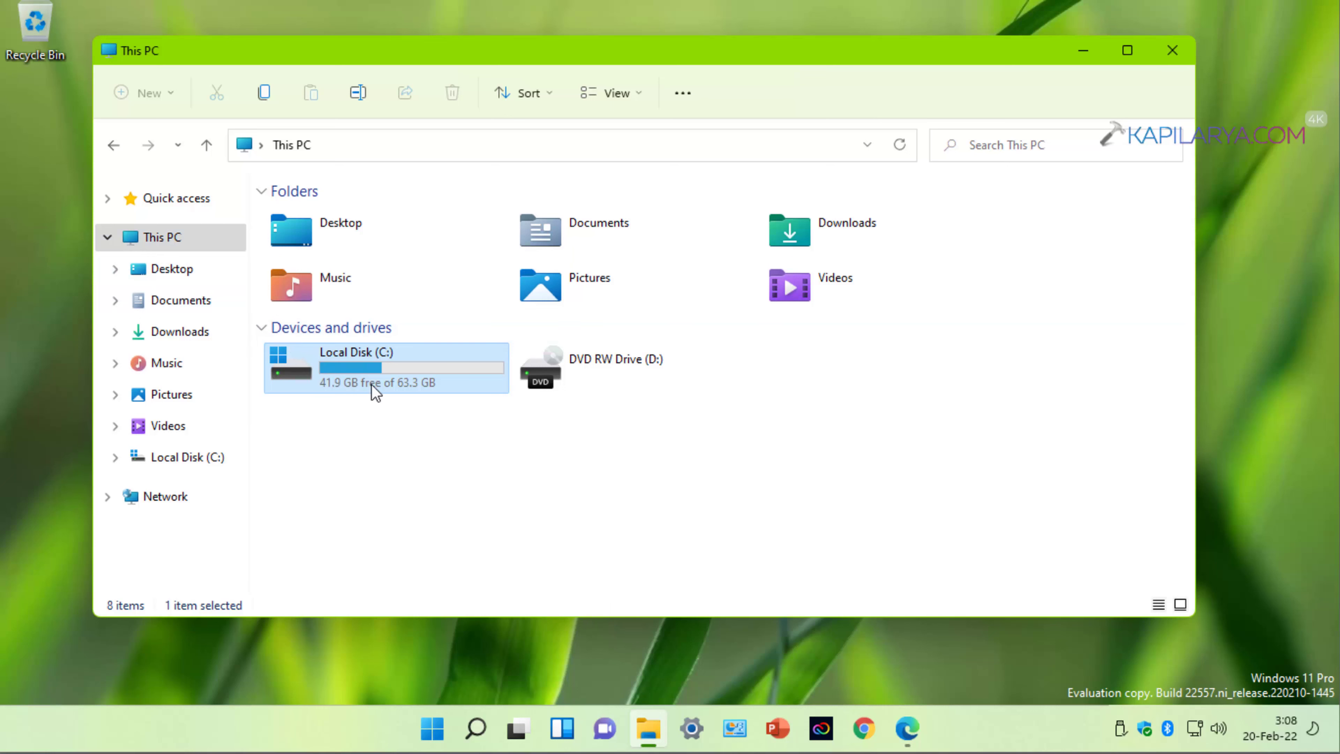
pyautogui.moveTo(372, 386)
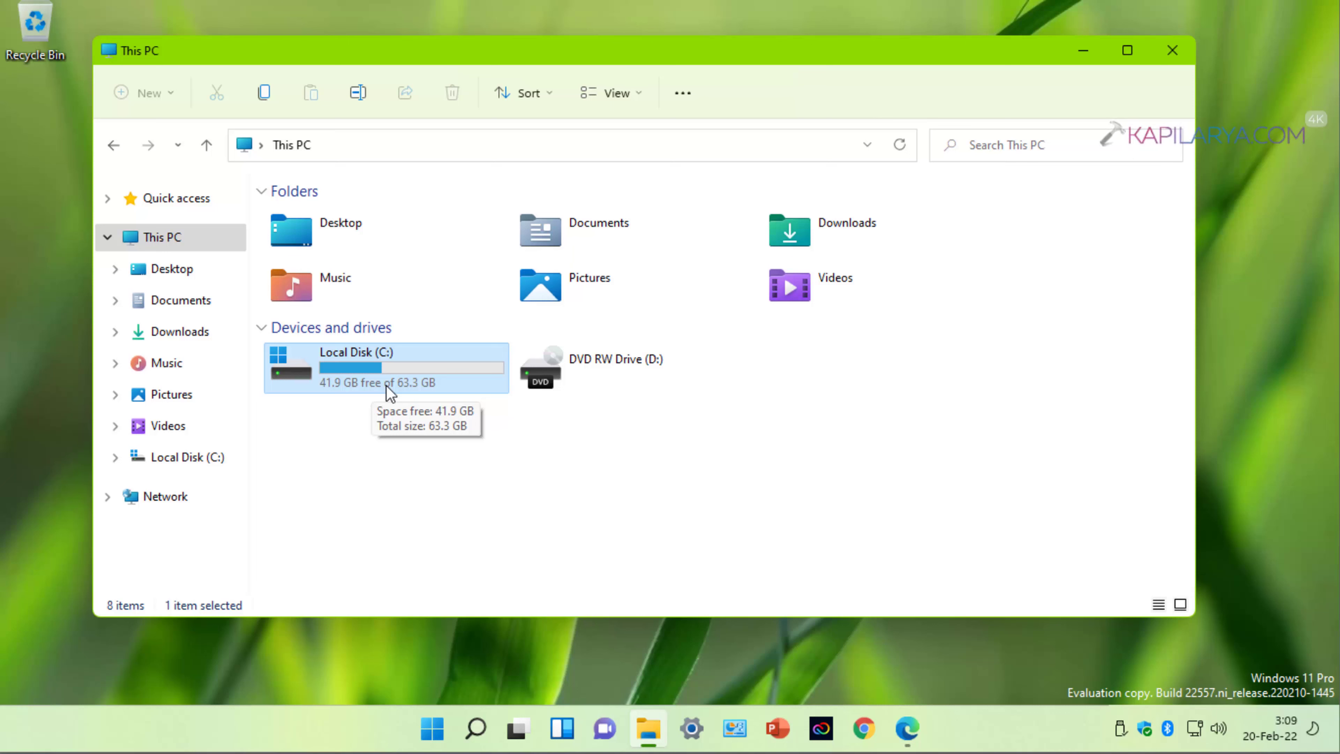
pyautogui.rightClick(454, 386)
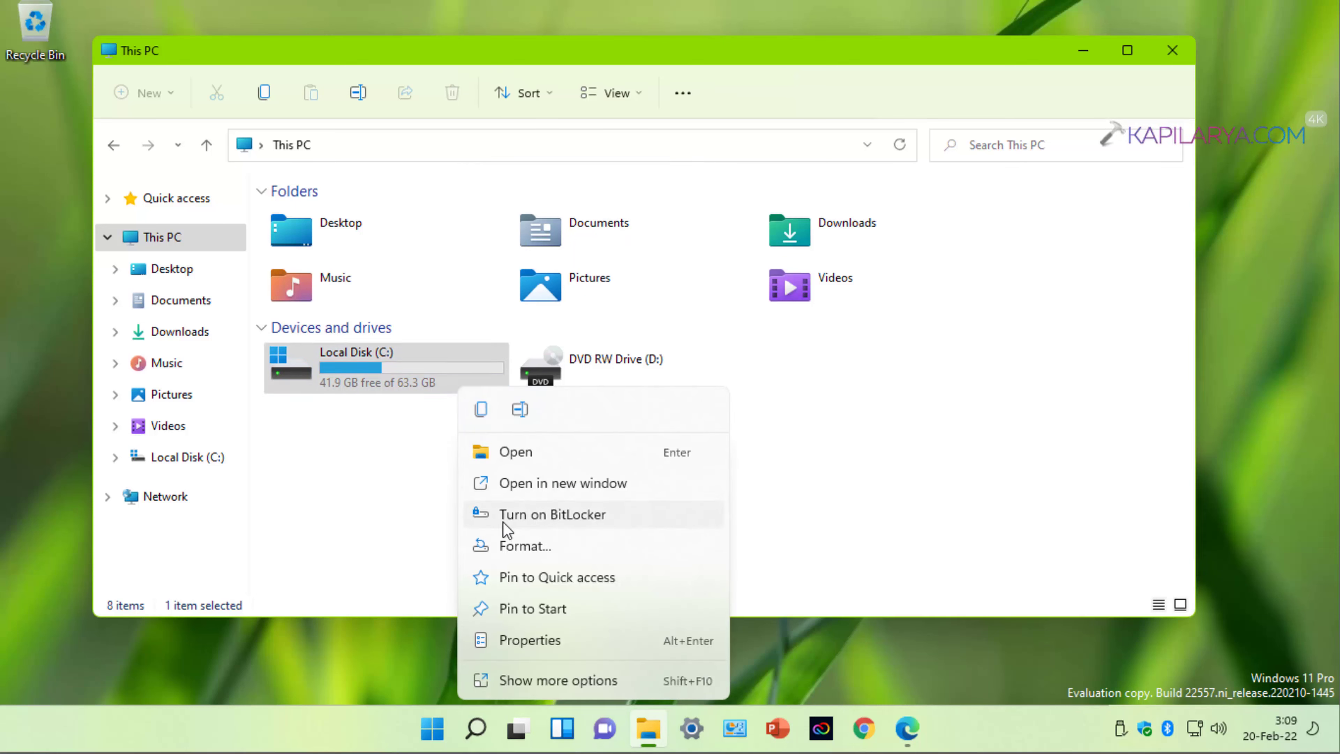
pyautogui.click(607, 521)
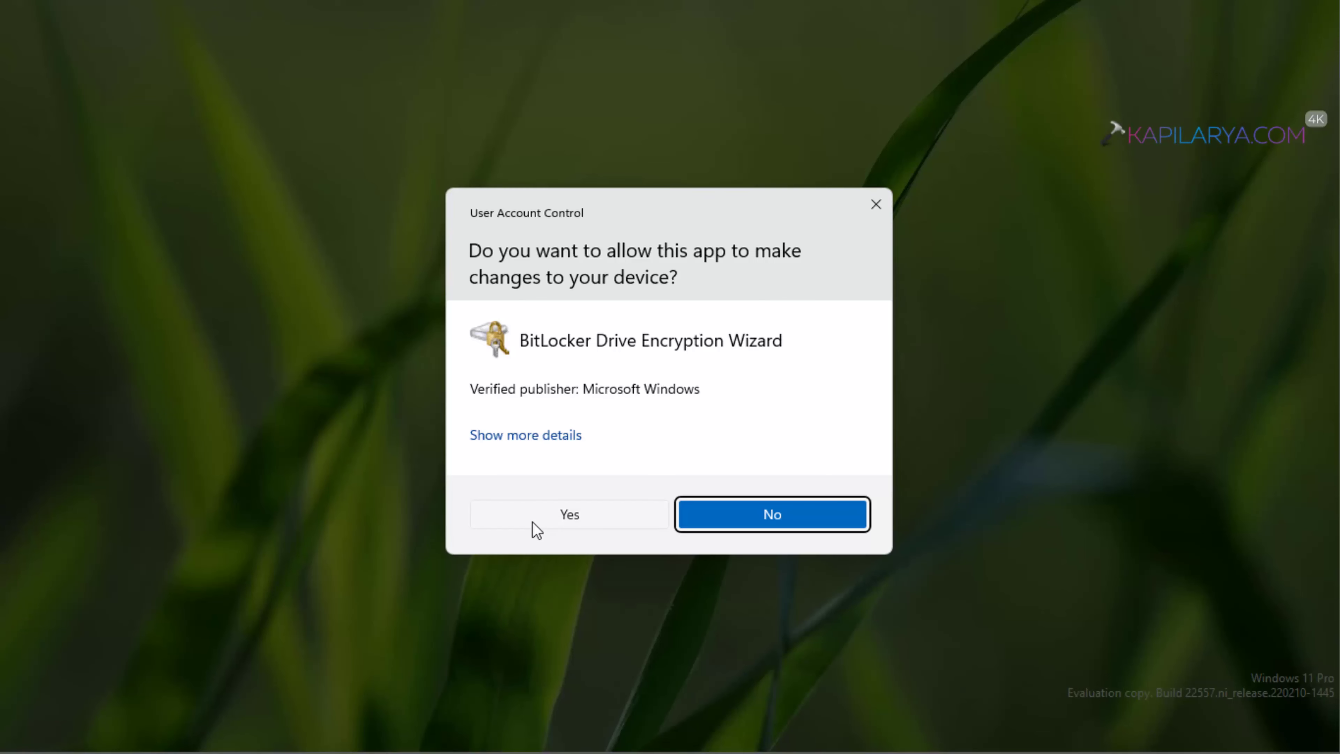
# - Allow the BitLocker wizard through UAC and back up the C: recovery key to the Microsoft account
pyautogui.click(532, 523)
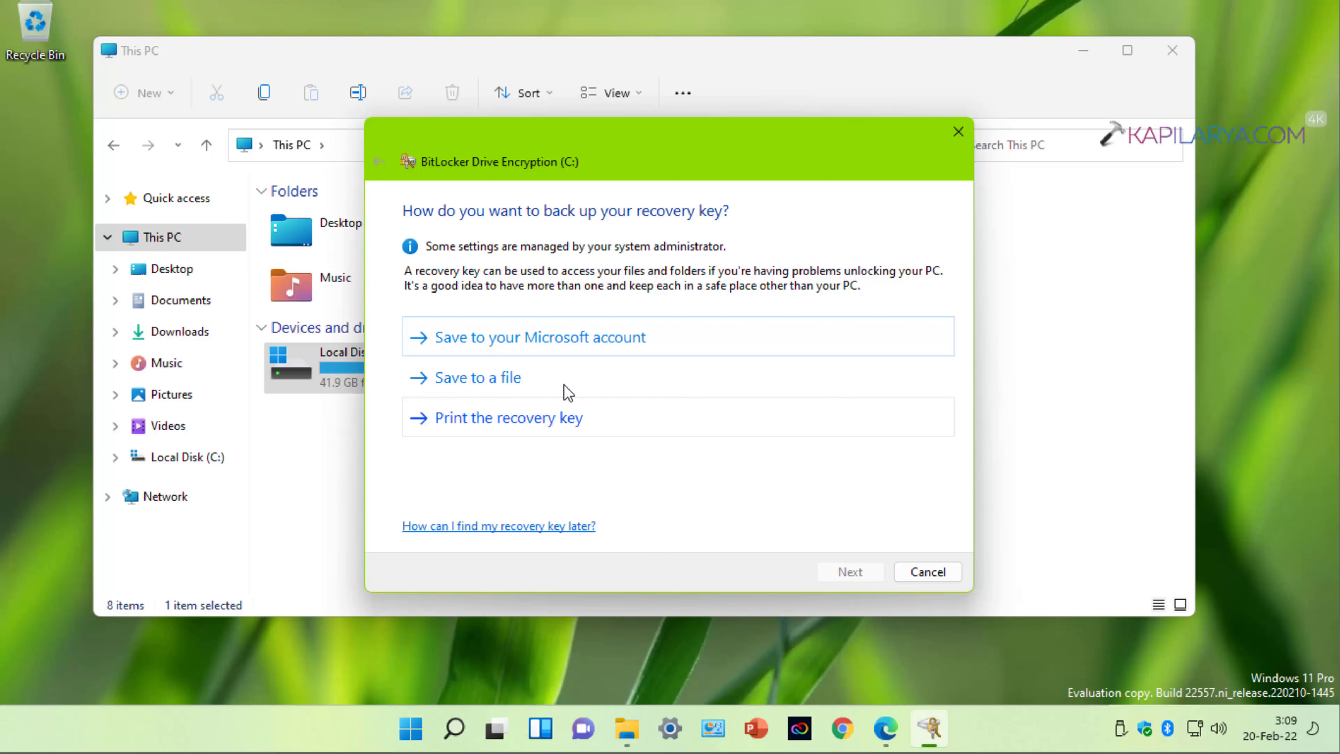
pyautogui.click(588, 340)
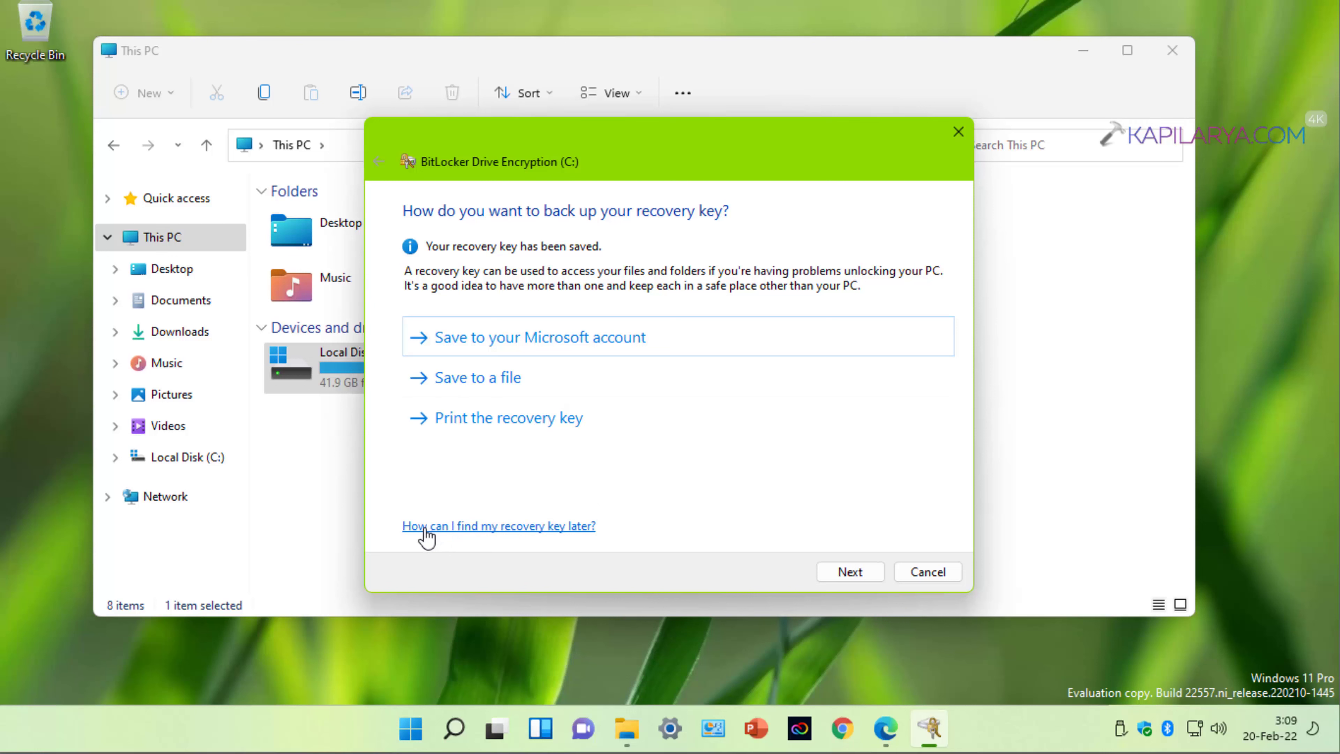
# - Read the 'Find my BitLocker recovery key' support page in Edge, scrolling through it
pyautogui.click(885, 729)
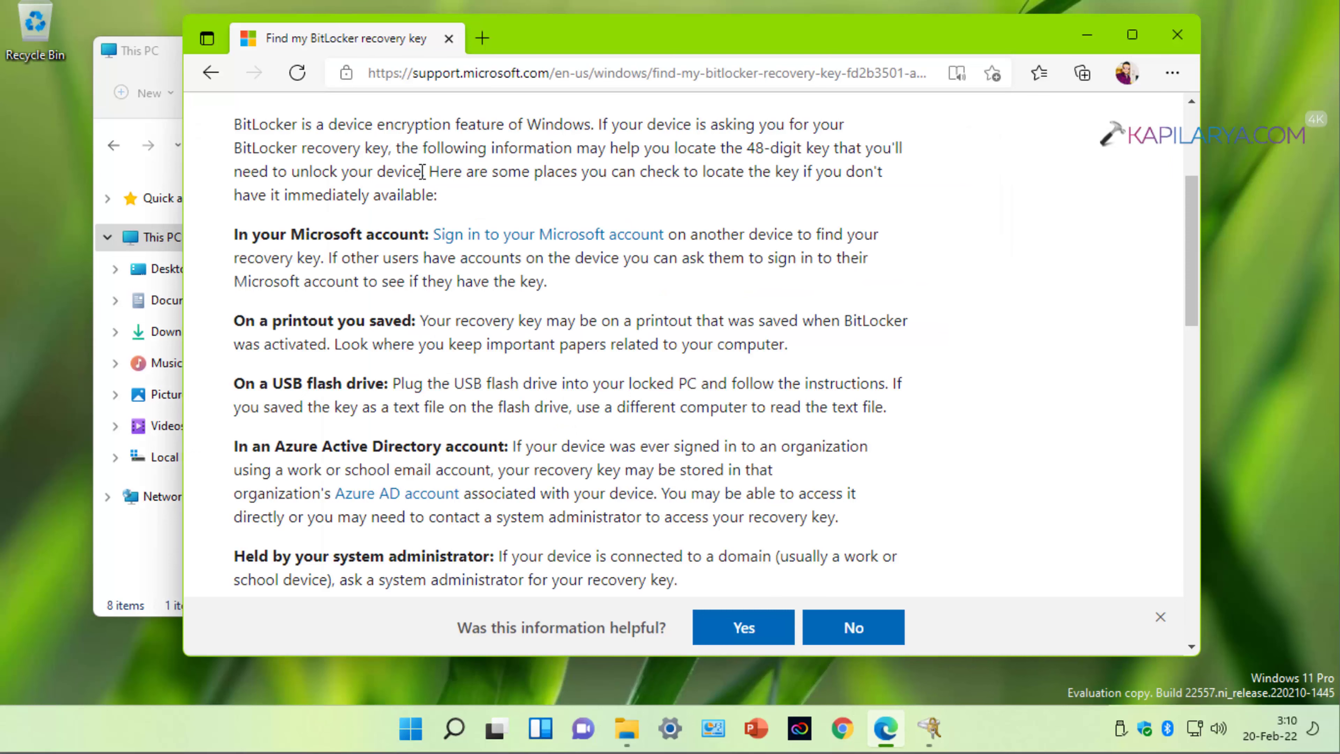
pyautogui.scroll(5, 422, 172)
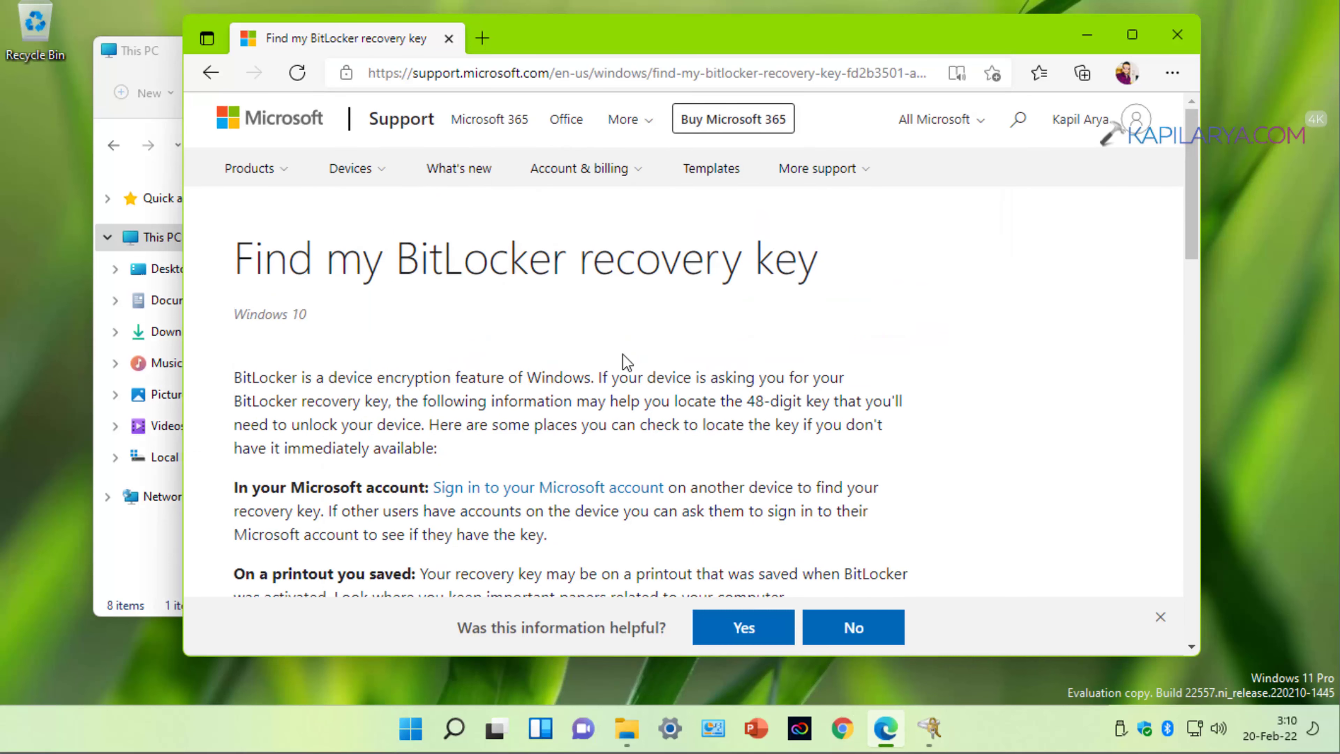
pyautogui.scroll(-5, 466, 376)
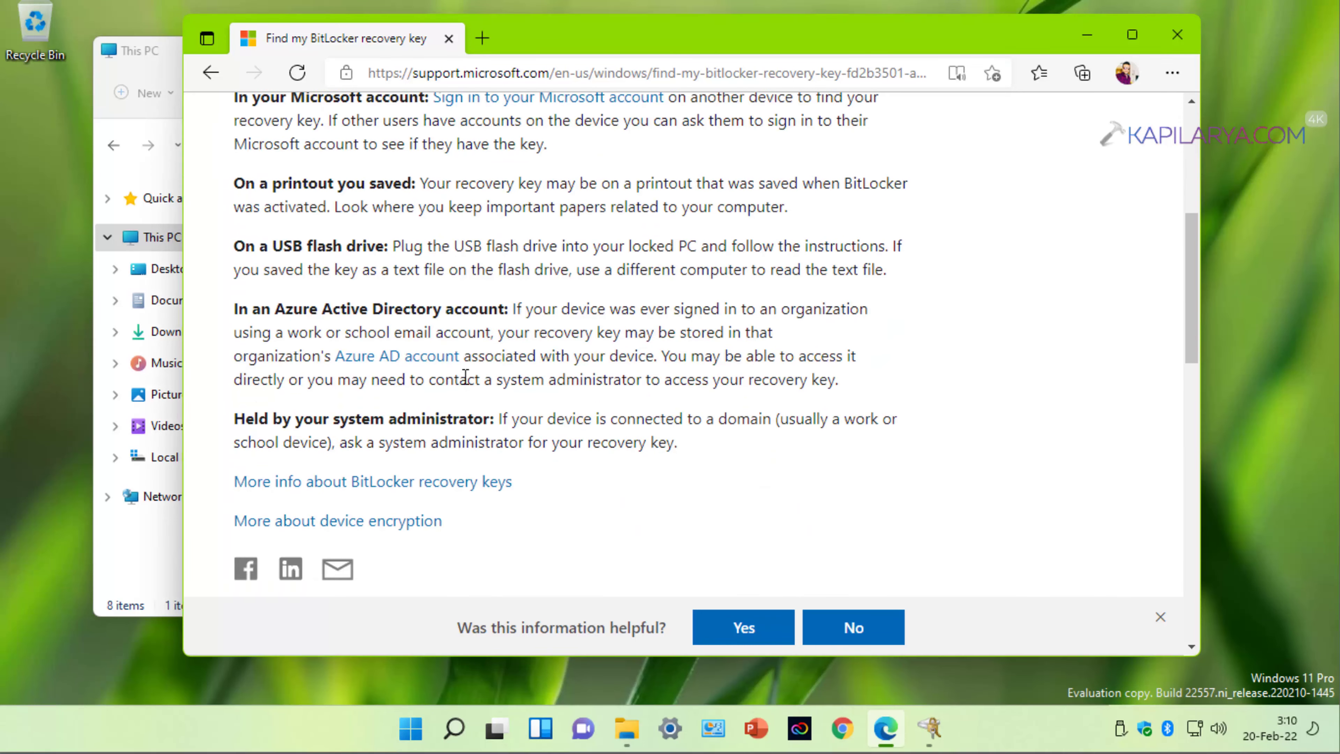
pyautogui.scroll(-1, 465, 376)
pyautogui.scroll(3, 477, 213)
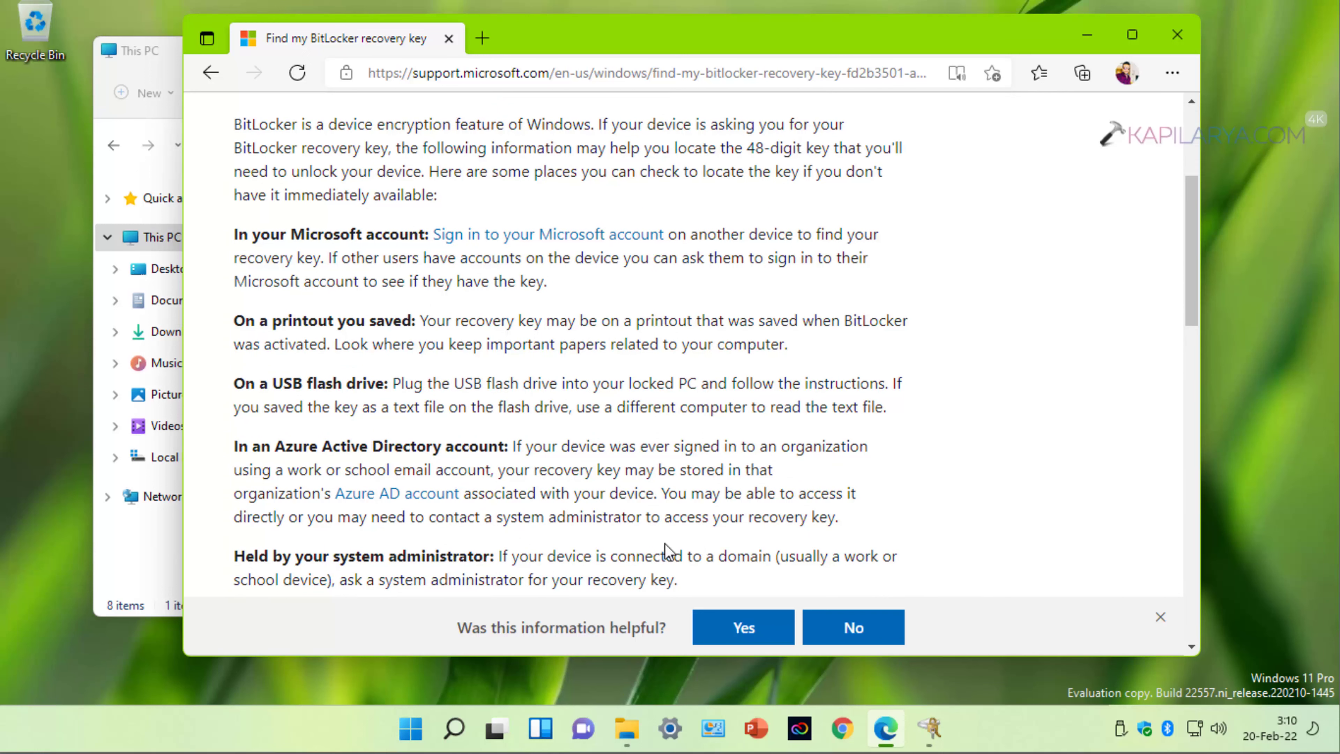
# - Try saving the recovery key file to the Desktop, dismiss the rejection error, and cancel
pyautogui.click(1086, 35)
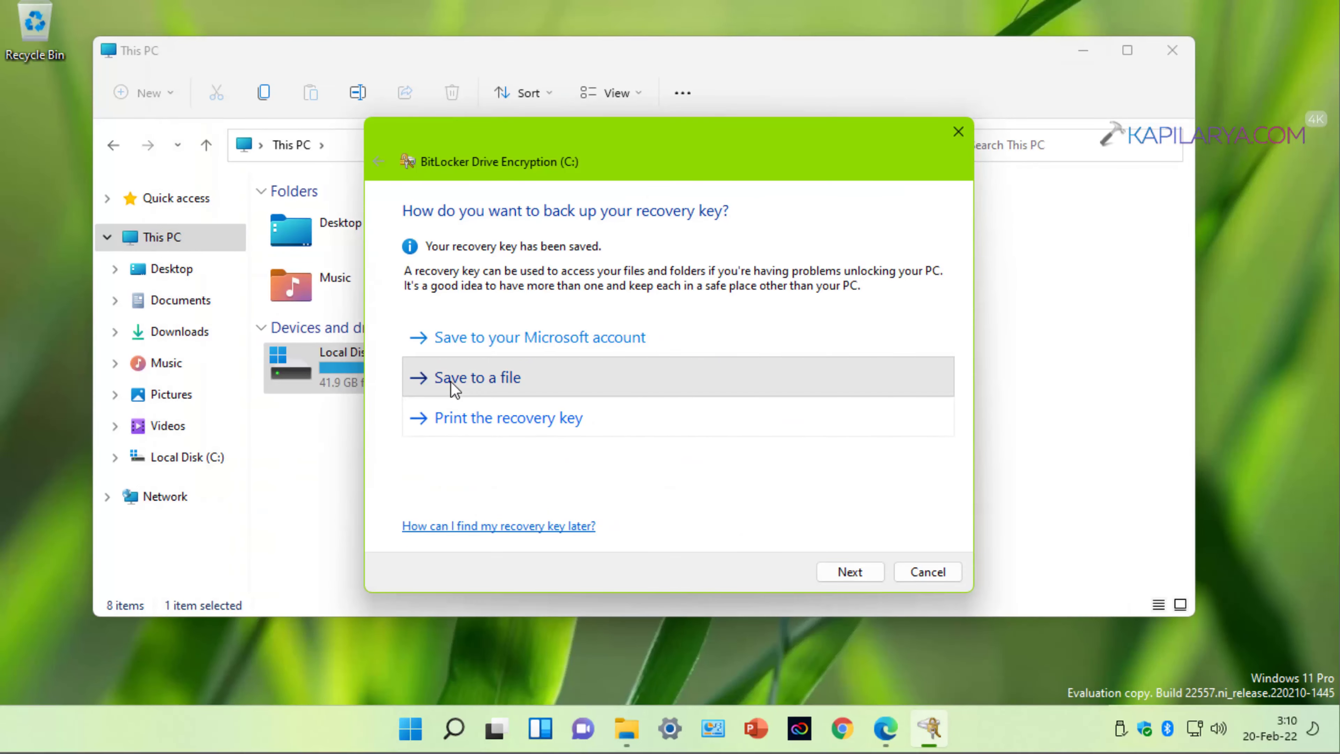
pyautogui.click(515, 388)
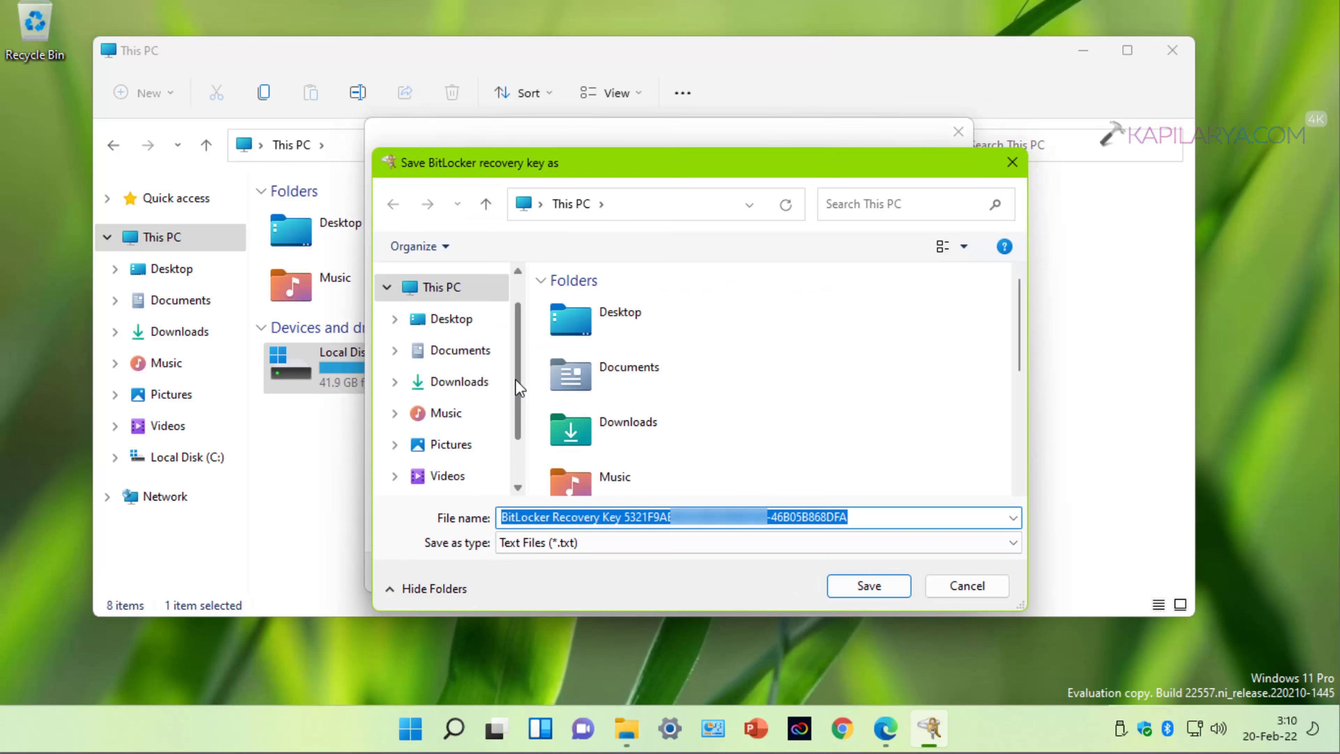
pyautogui.click(446, 320)
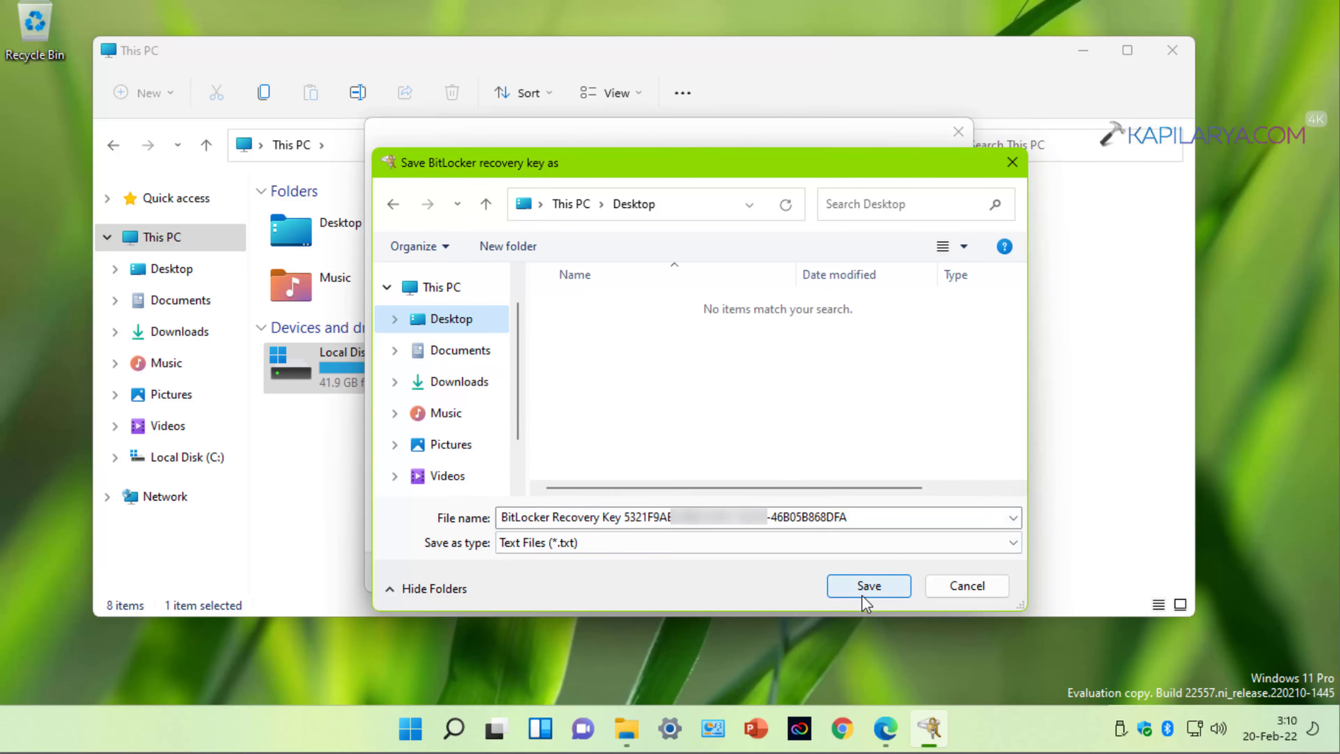
pyautogui.click(849, 586)
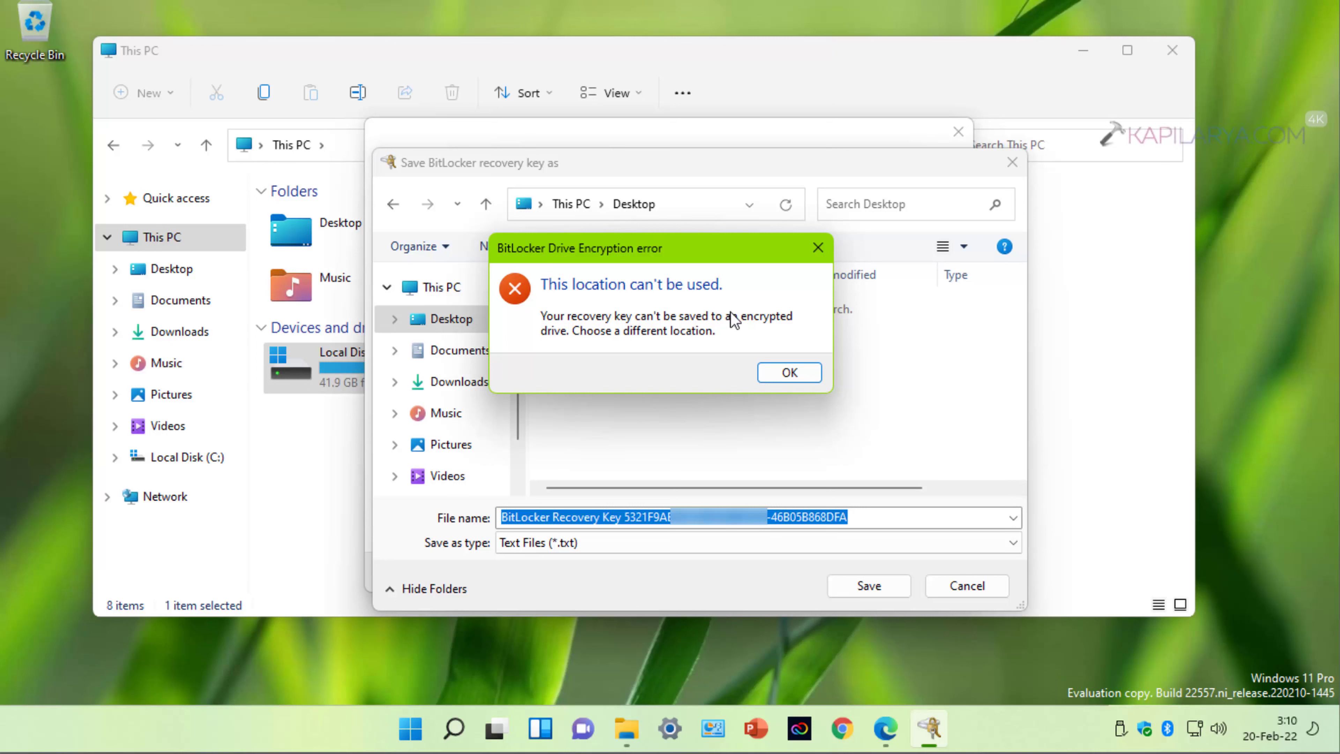
pyautogui.click(787, 373)
pyautogui.scroll(1, 476, 364)
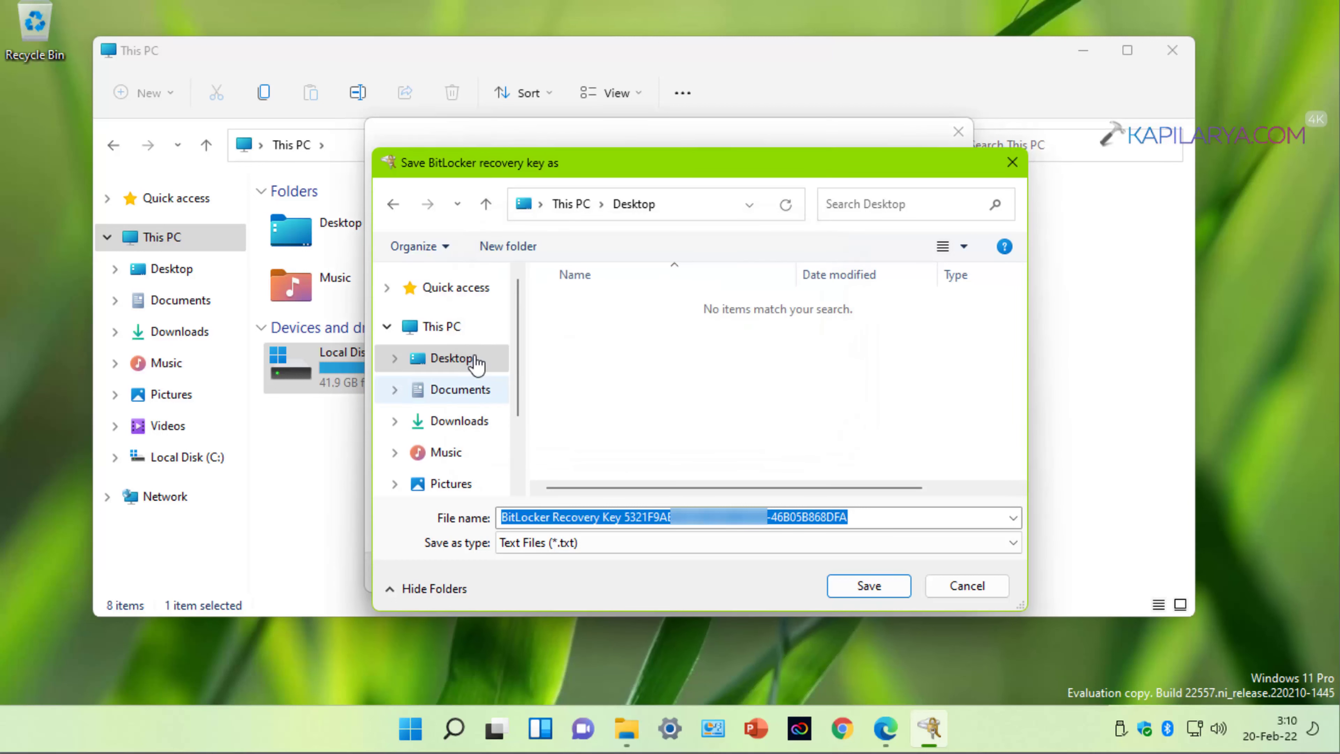
pyautogui.click(1012, 162)
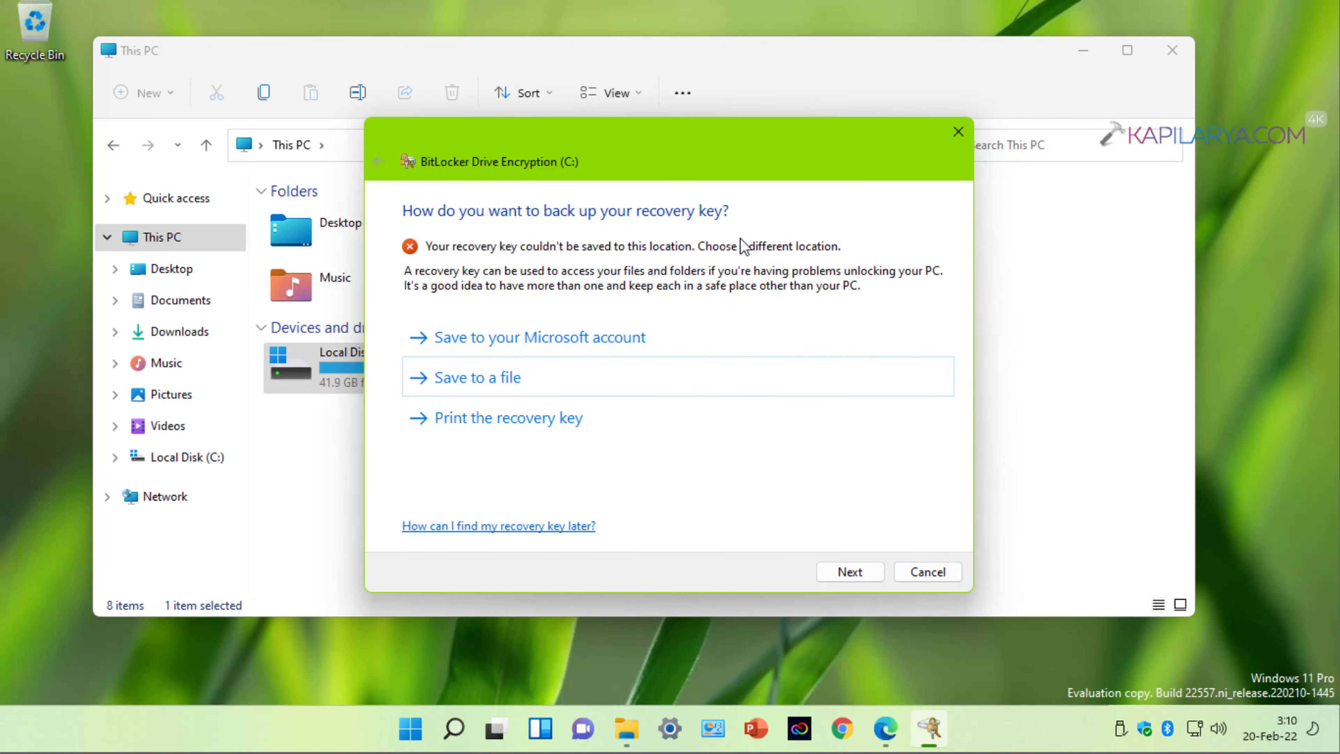
# - Print the recovery key via Microsoft Print to PDF as ReocveryKey on the Desktop
pyautogui.click(521, 423)
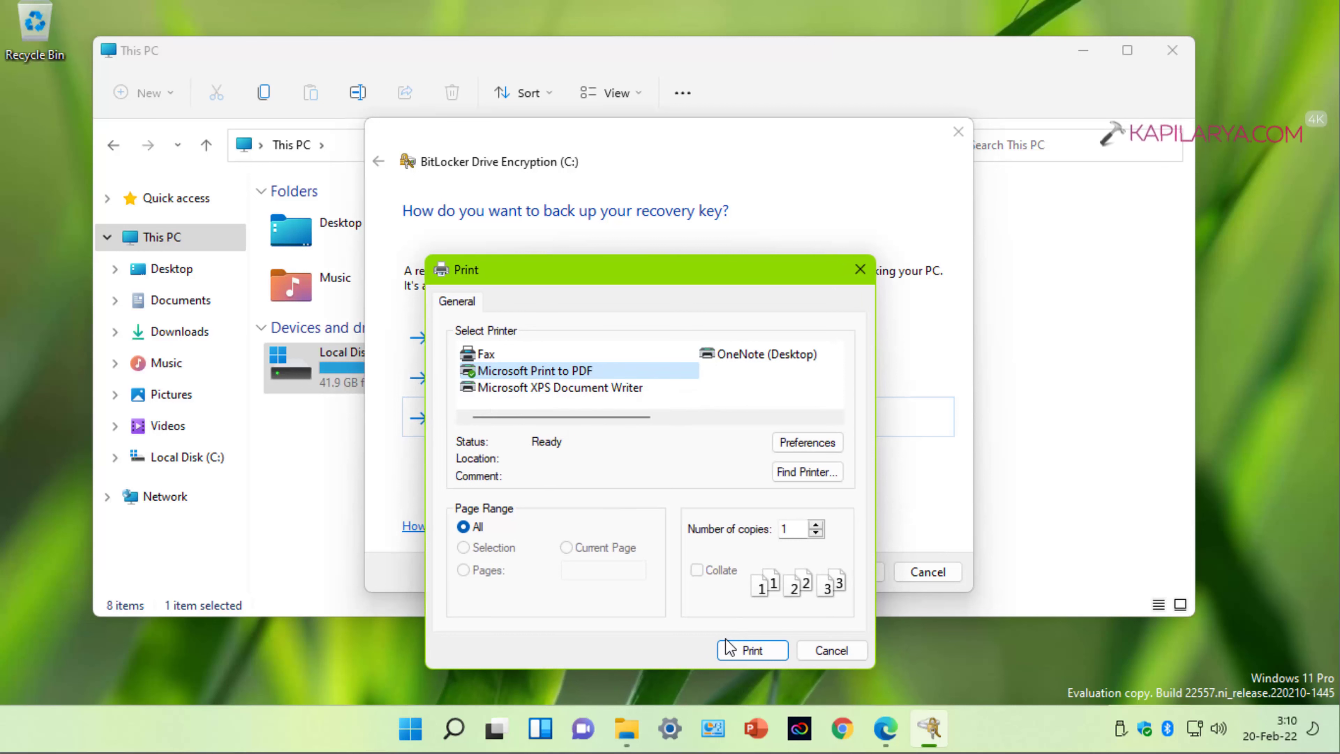
pyautogui.click(729, 650)
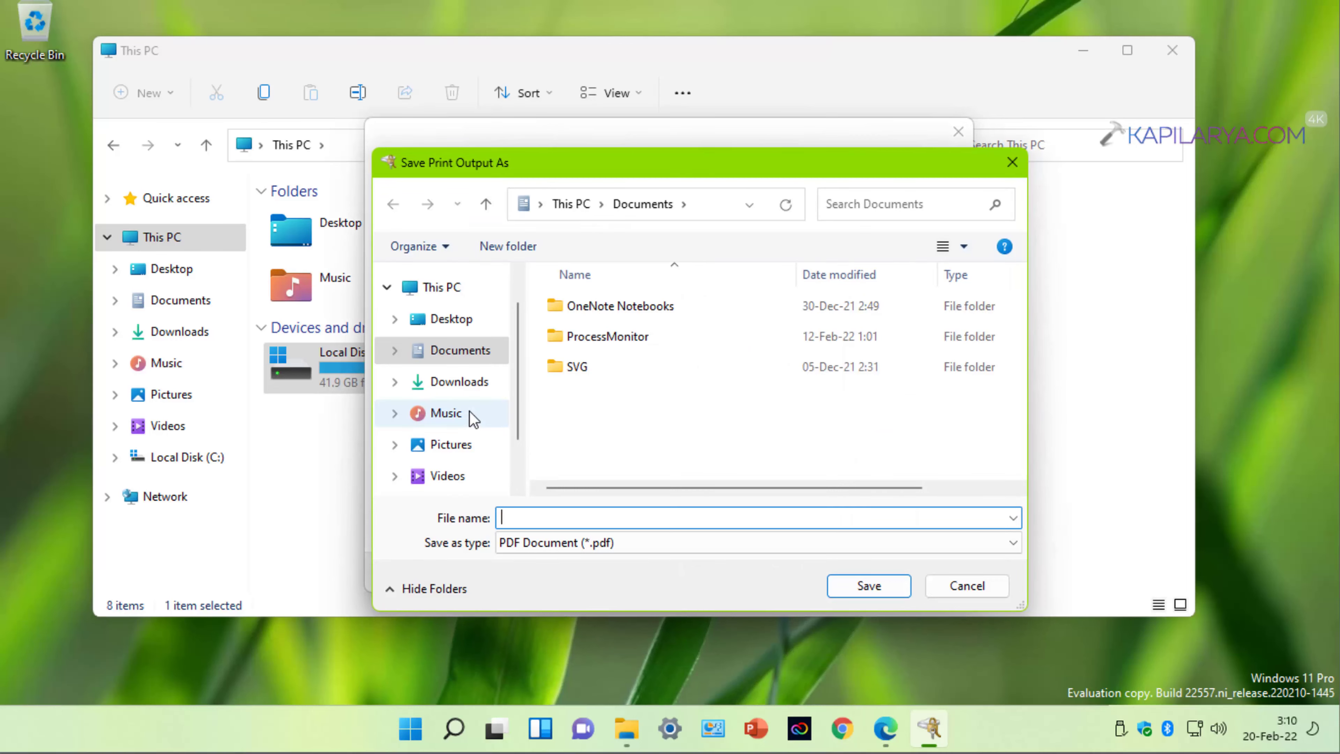
pyautogui.click(438, 319)
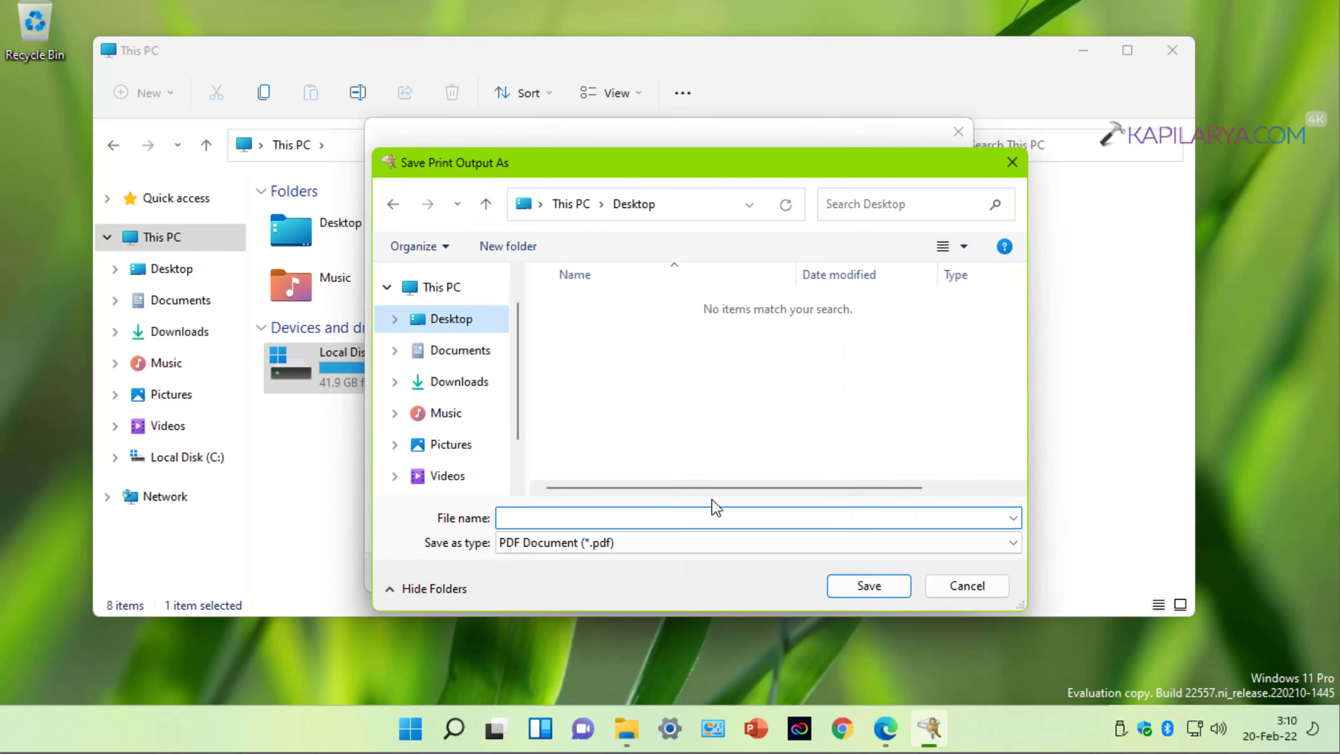
pyautogui.click(835, 590)
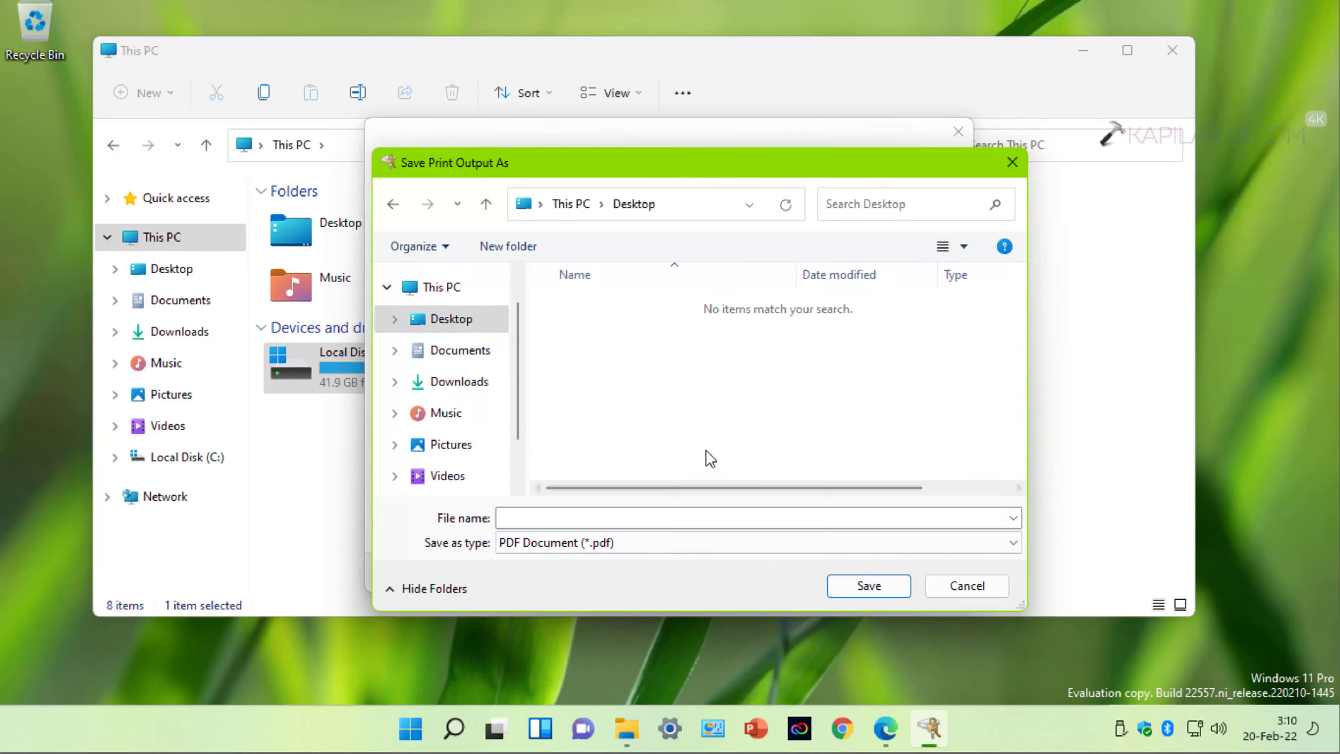
pyautogui.click(521, 517)
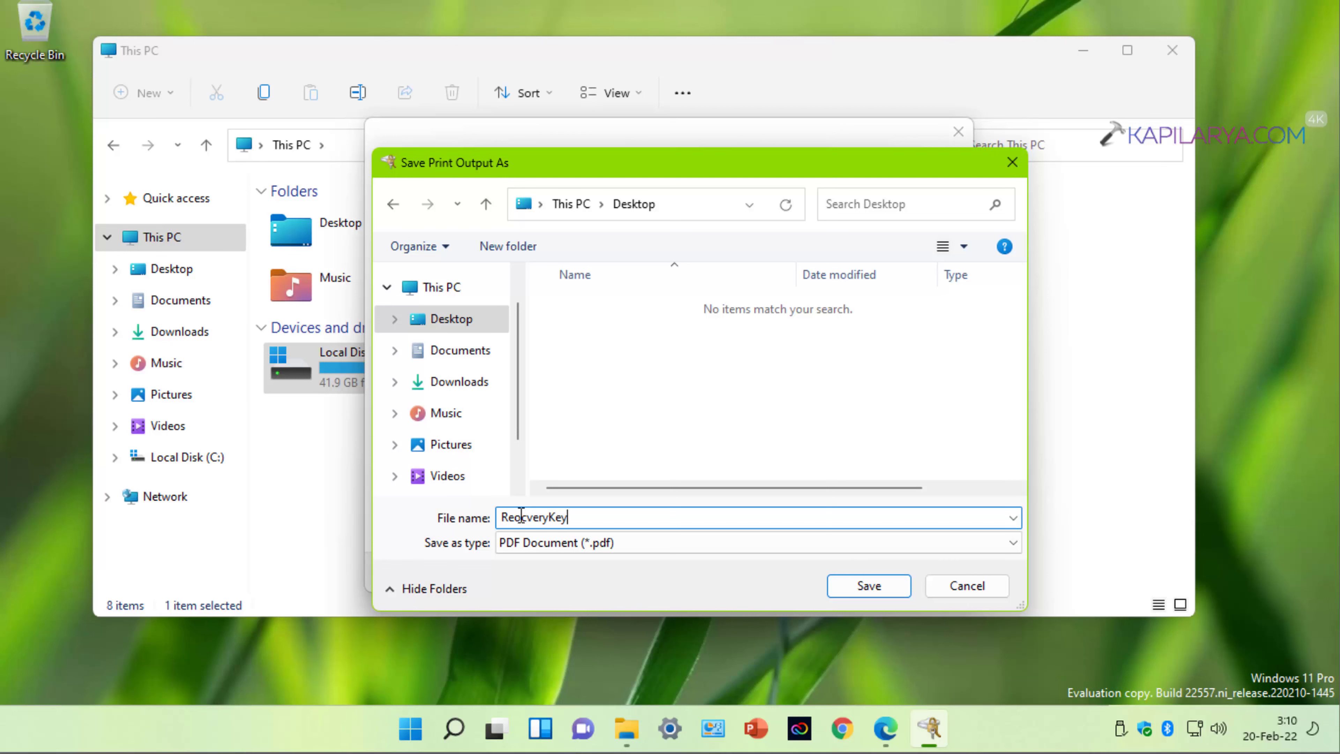
pyautogui.click(842, 588)
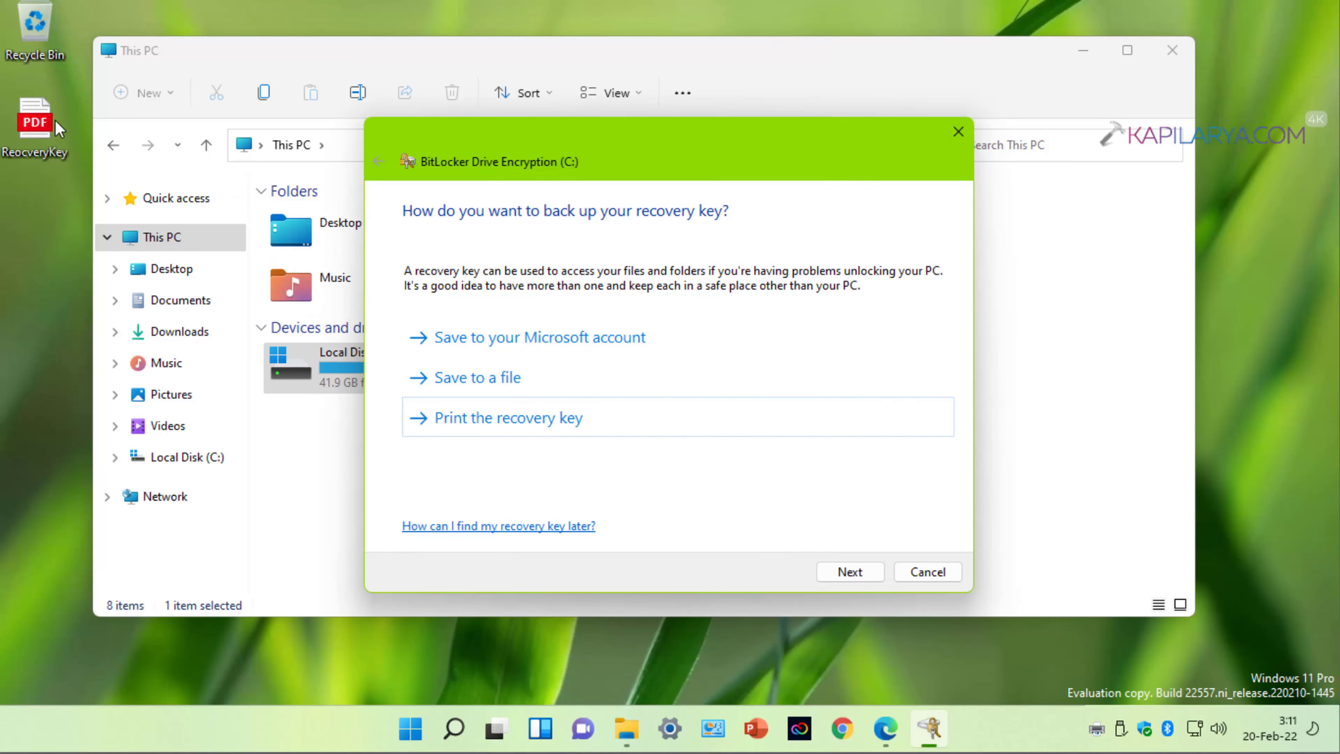
# - Open ReocveryKey.pdf from the Desktop to view its identifier and recovery key
pyautogui.click(45, 124)
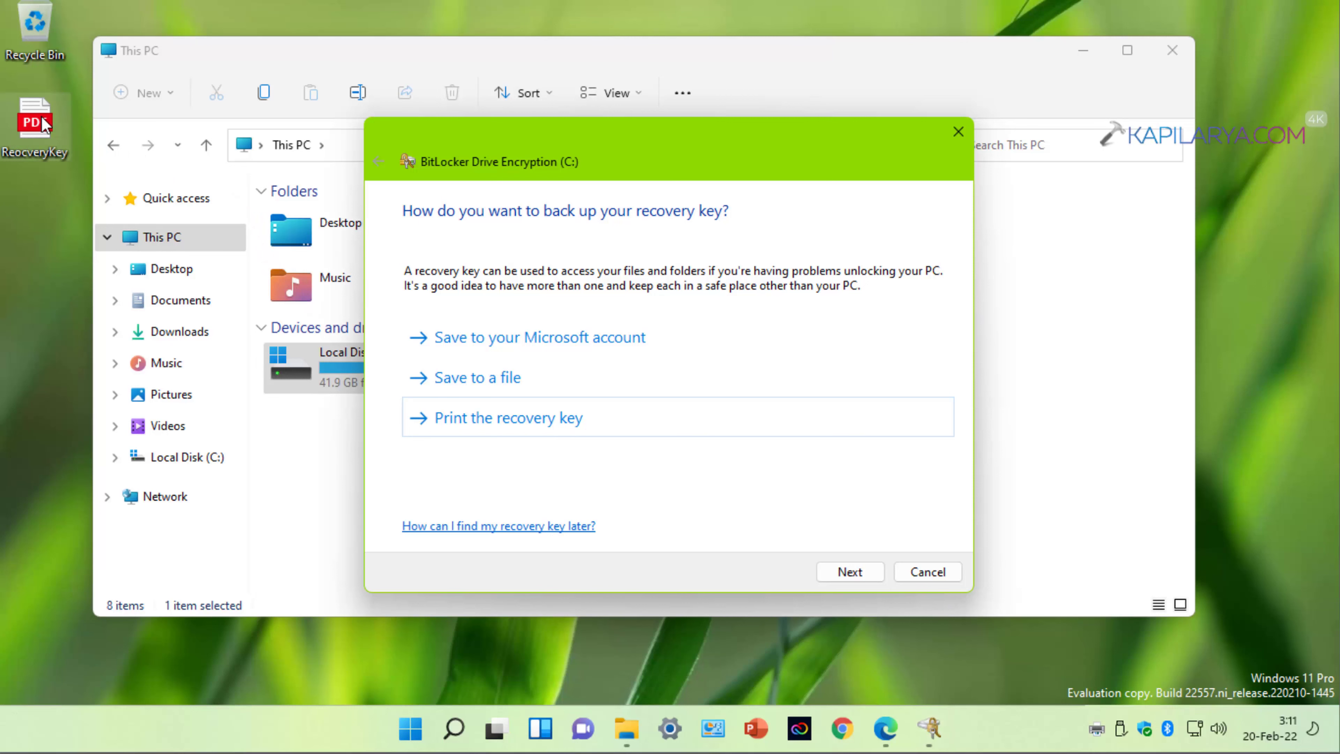
pyautogui.doubleClick(45, 124)
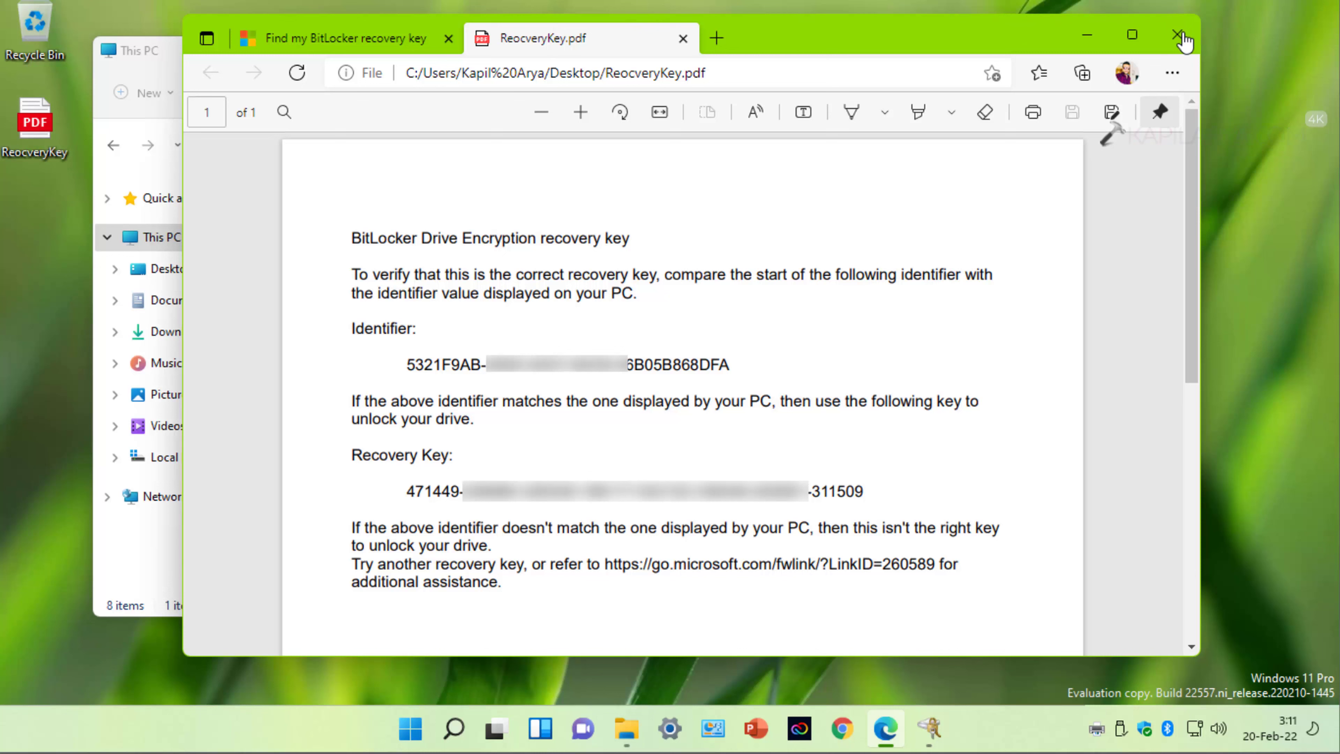
# - Encrypt only used disk space on C: with the new encryption mode and start encrypting
pyautogui.click(1177, 34)
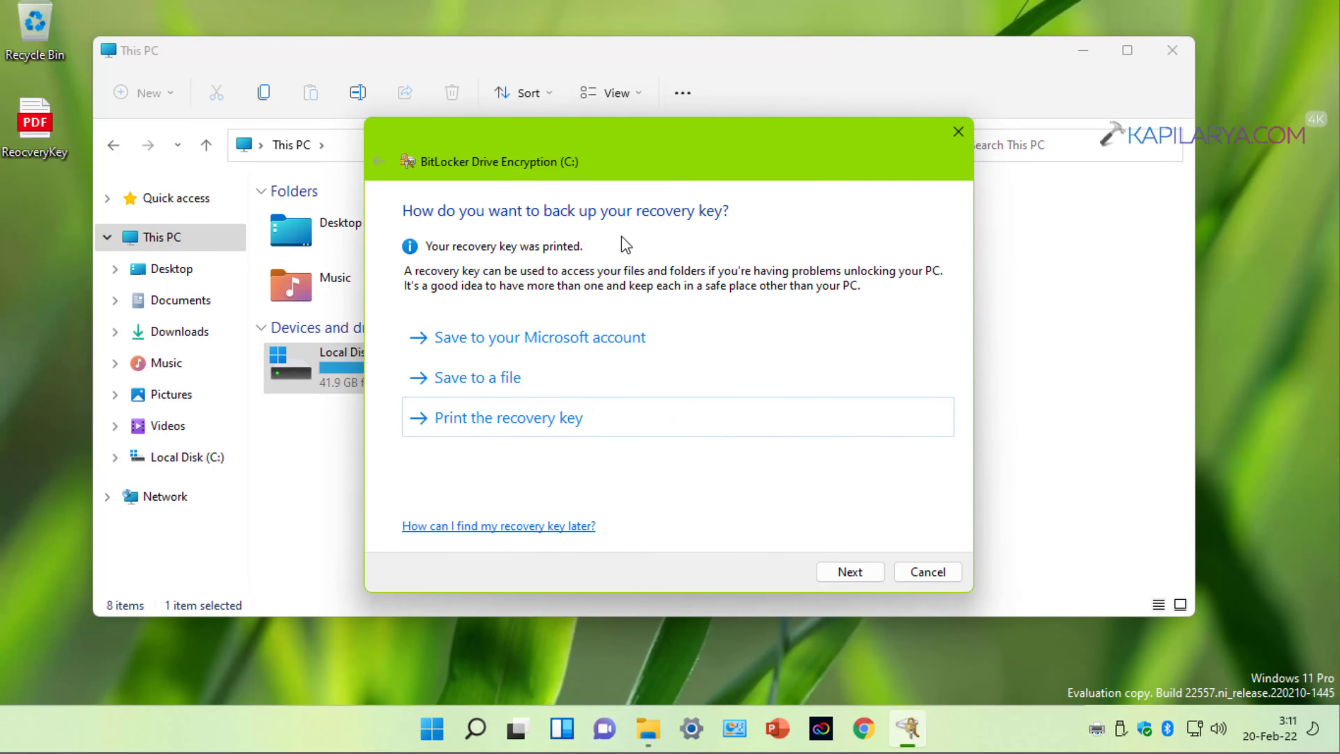
pyautogui.click(832, 572)
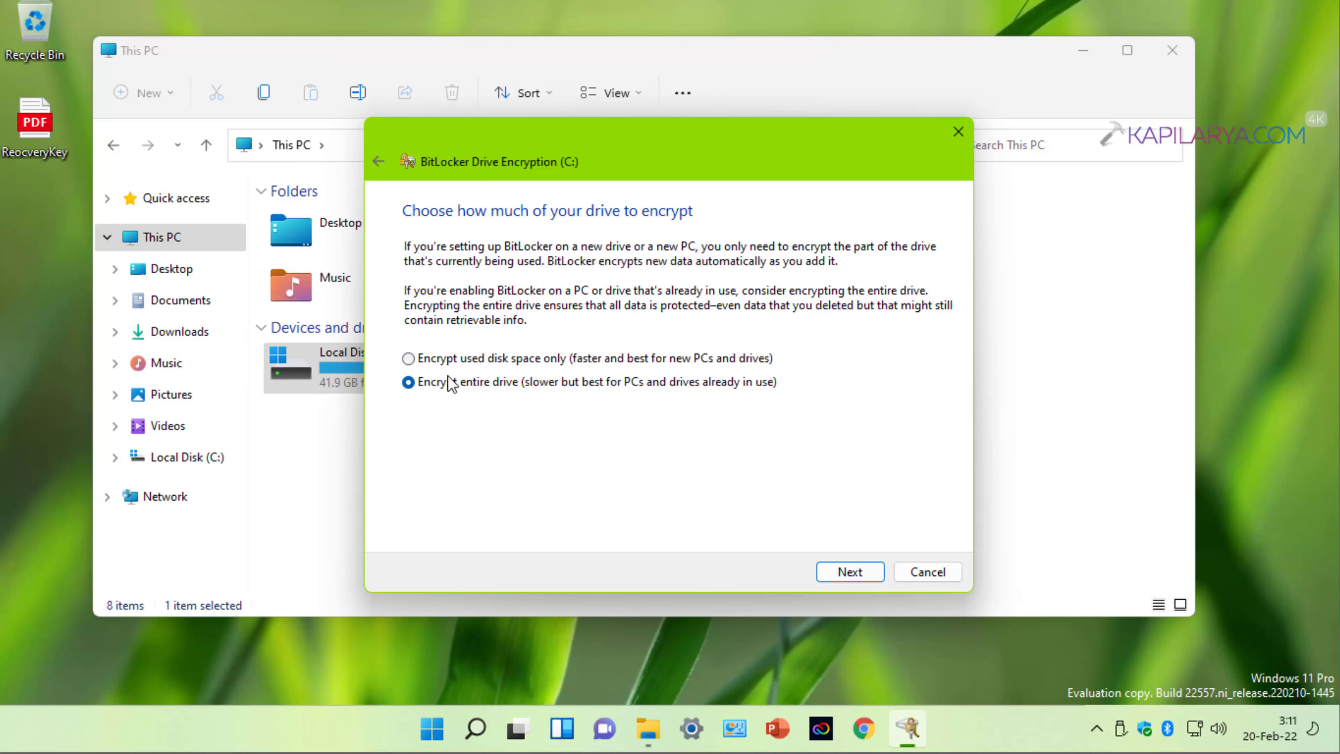
pyautogui.click(409, 359)
pyautogui.click(822, 578)
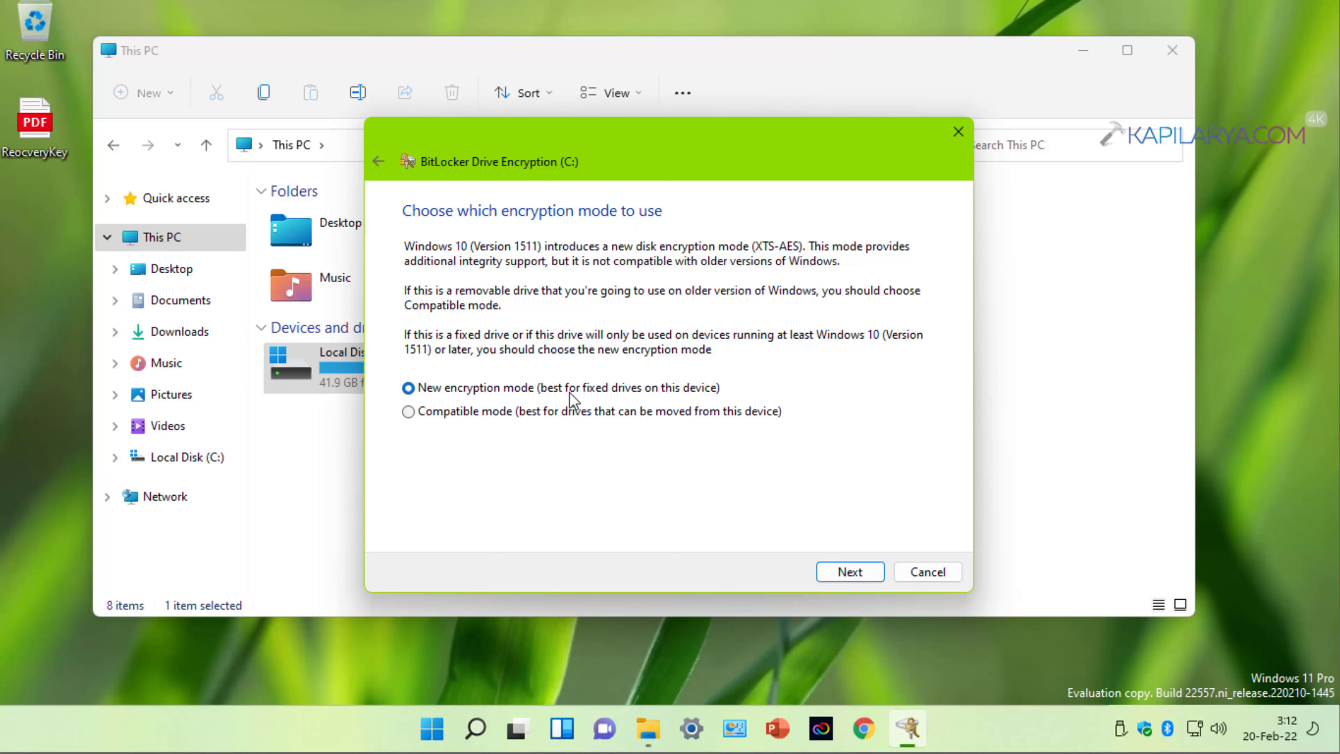
pyautogui.click(839, 575)
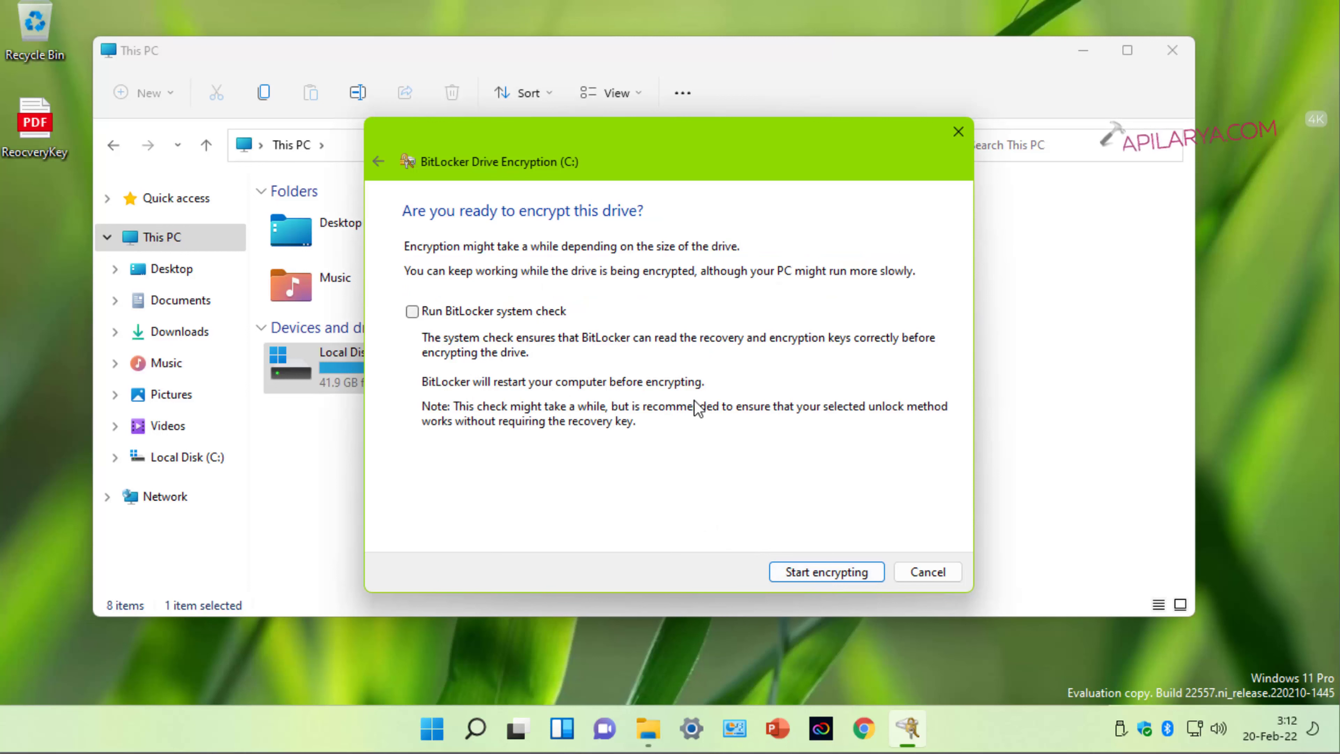
pyautogui.click(781, 573)
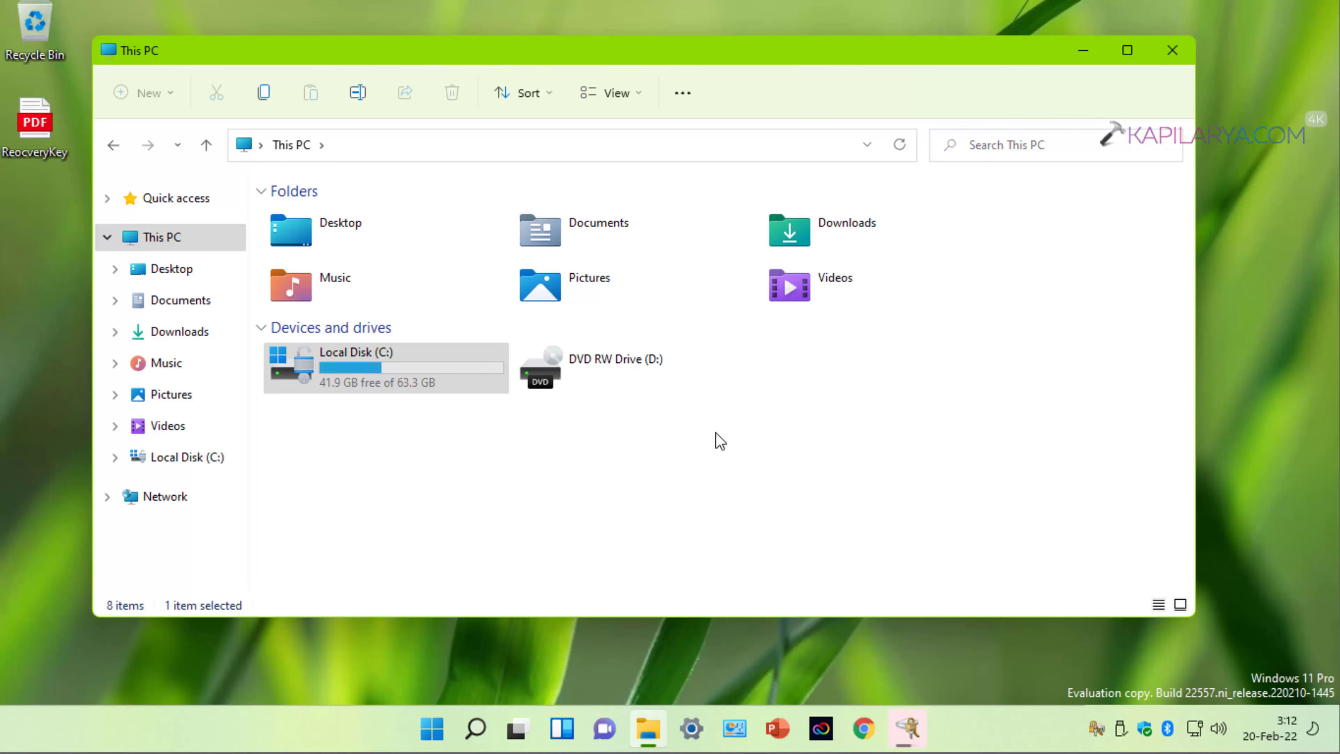
# - Check the BitLocker progress from the system tray until C: encryption is complete
pyautogui.click(1097, 728)
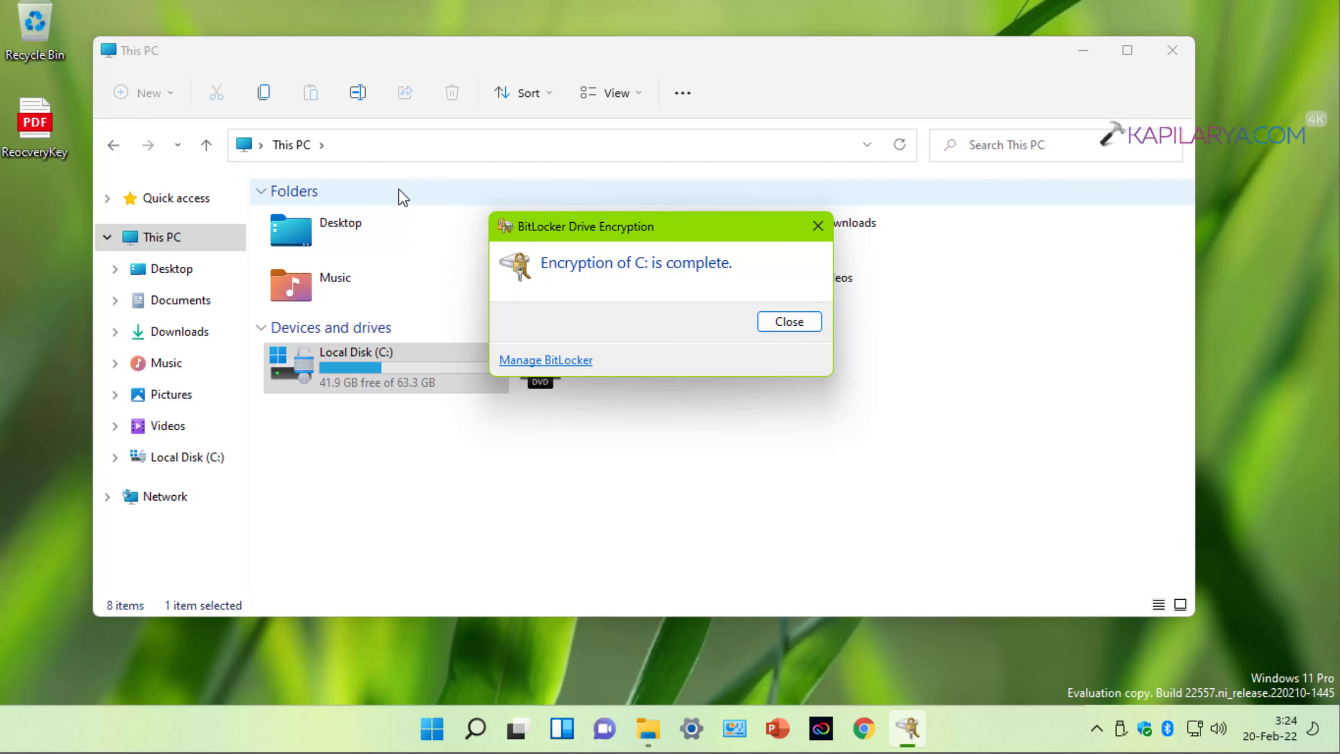
# - From the encryption-complete notice, go to Manage BitLocker showing C: BitLocker on
pyautogui.click(151, 13)
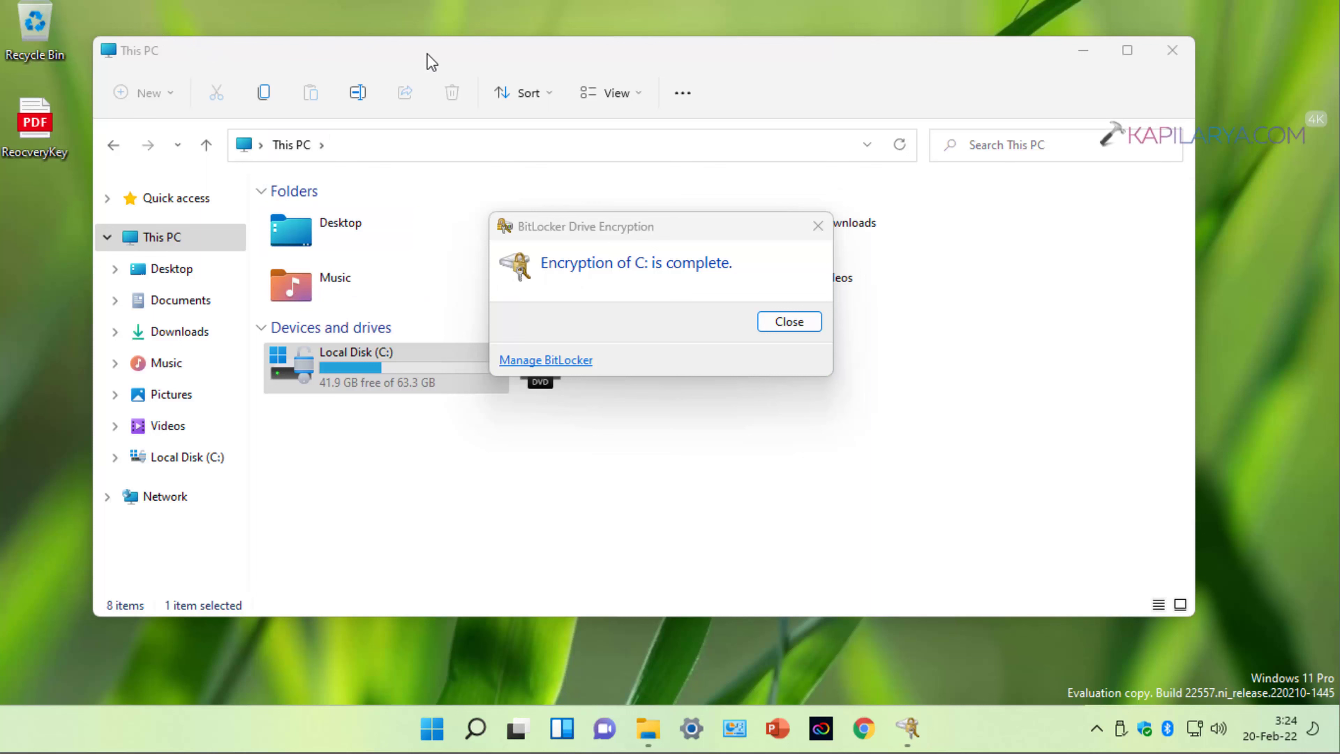
pyautogui.click(568, 239)
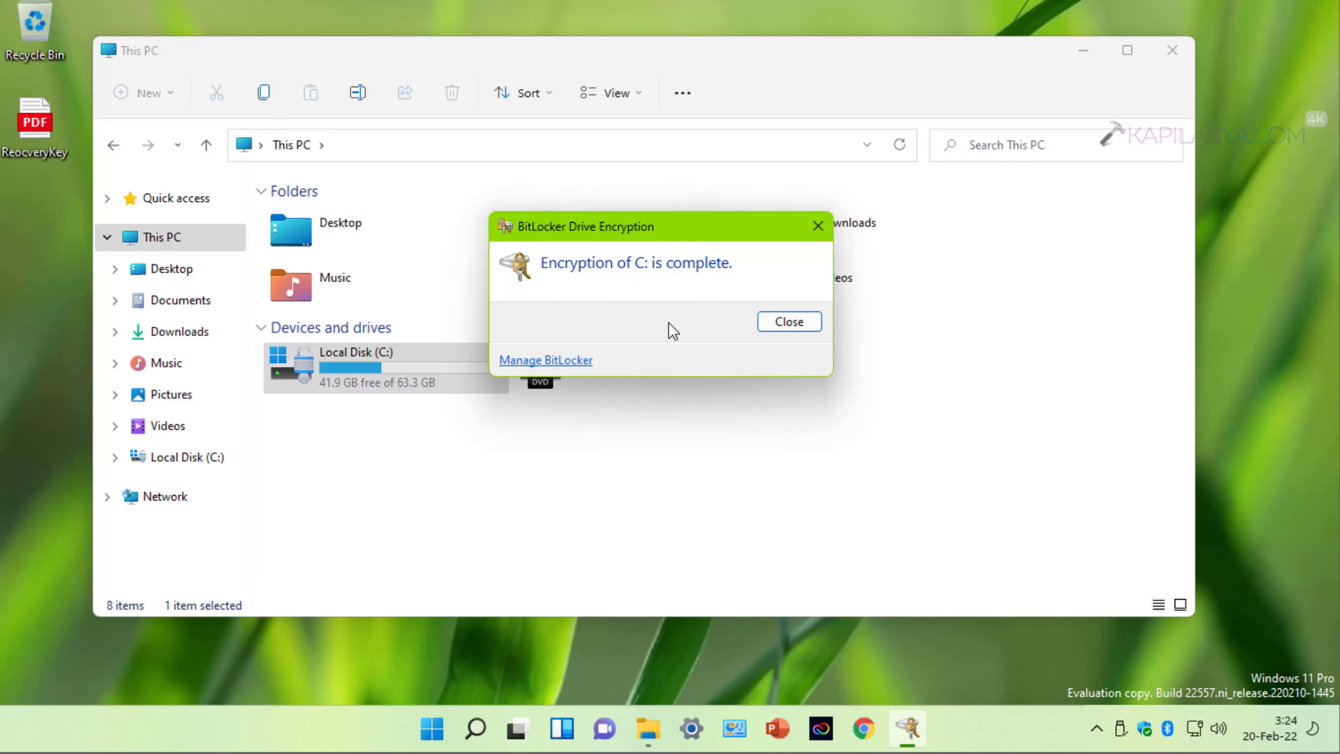
pyautogui.click(557, 364)
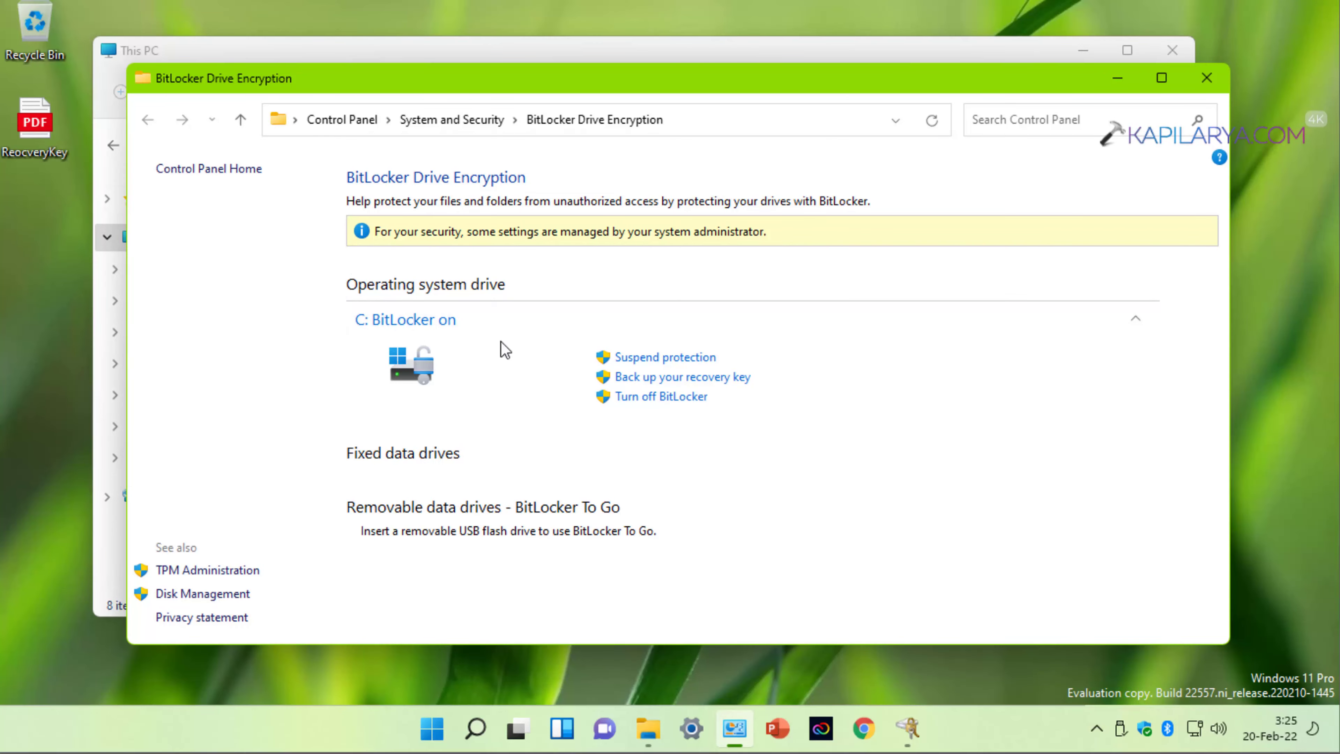
# - Collapse and re-expand the C: details, then restart Windows from the Start right-click menu
pyautogui.click(486, 326)
pyautogui.click(486, 325)
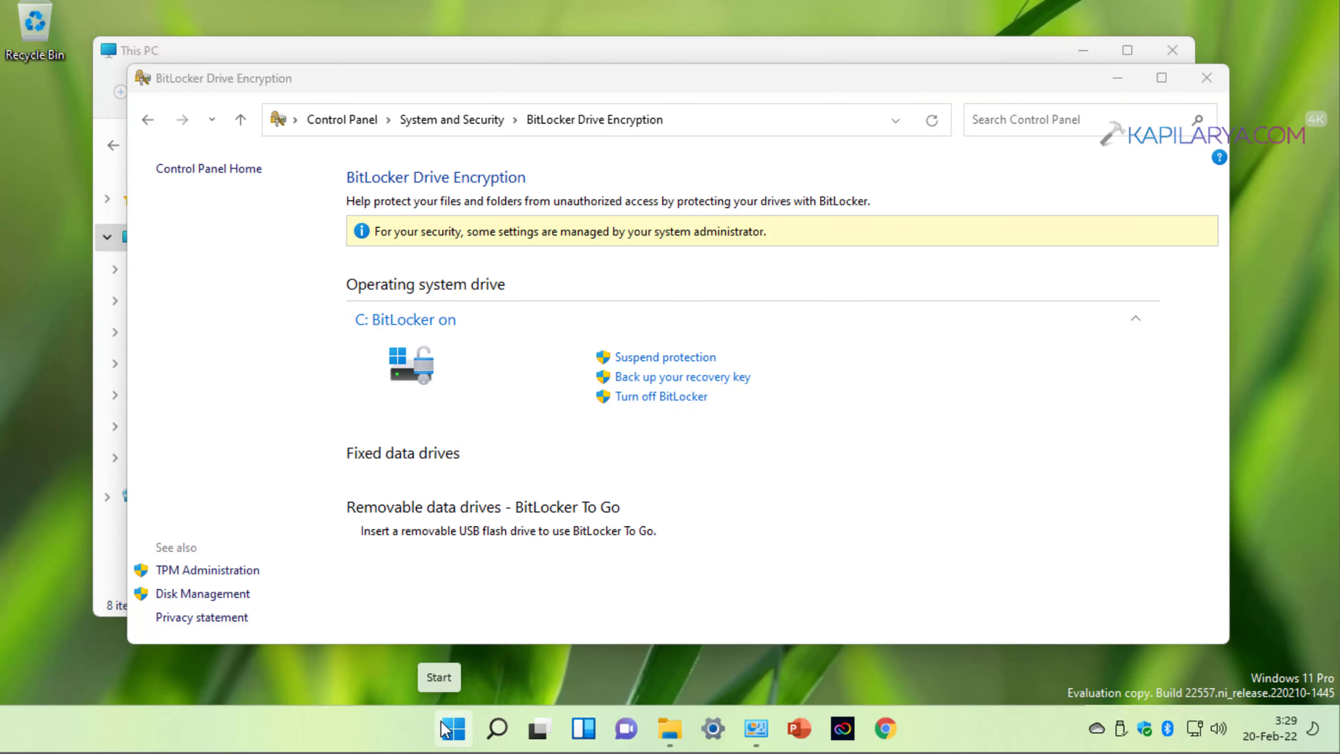
pyautogui.rightClick(445, 728)
pyautogui.moveTo(523, 652)
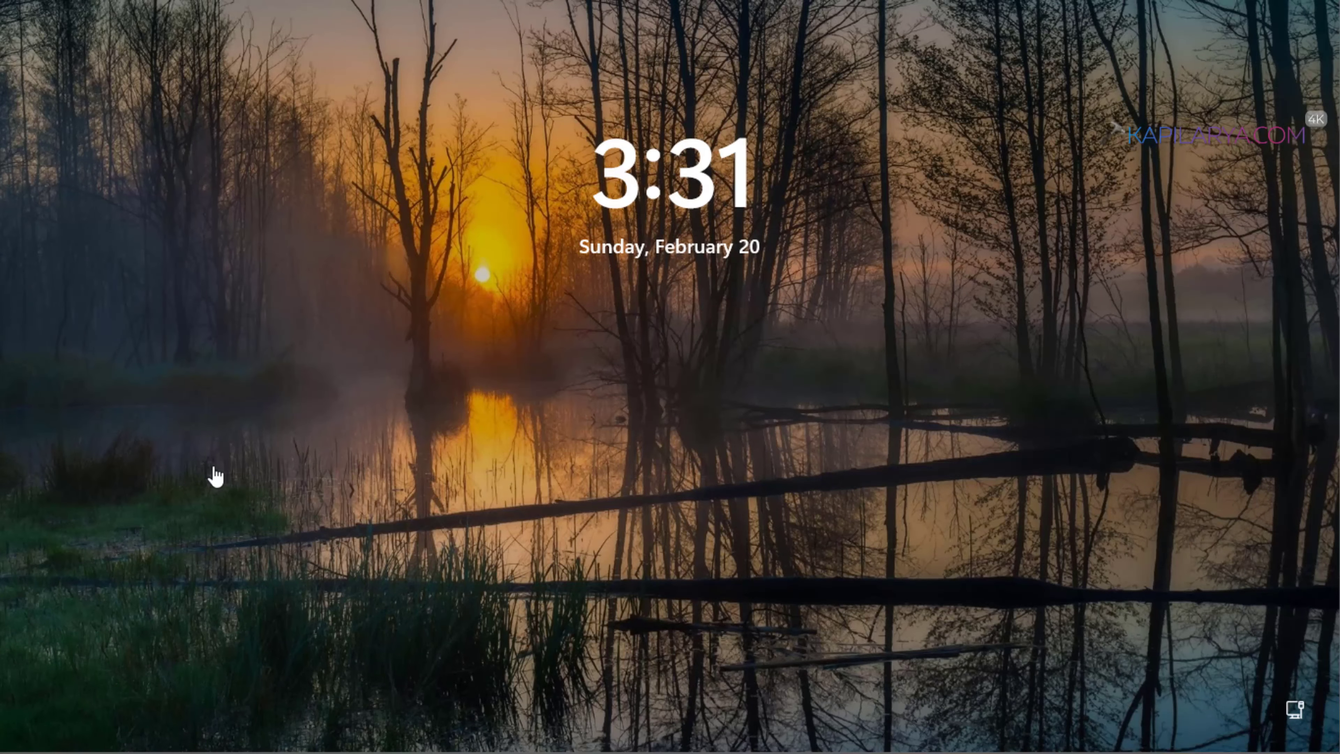
# - Dismiss the lock screen and enter the account PIN to sign back in
pyautogui.click(216, 477)
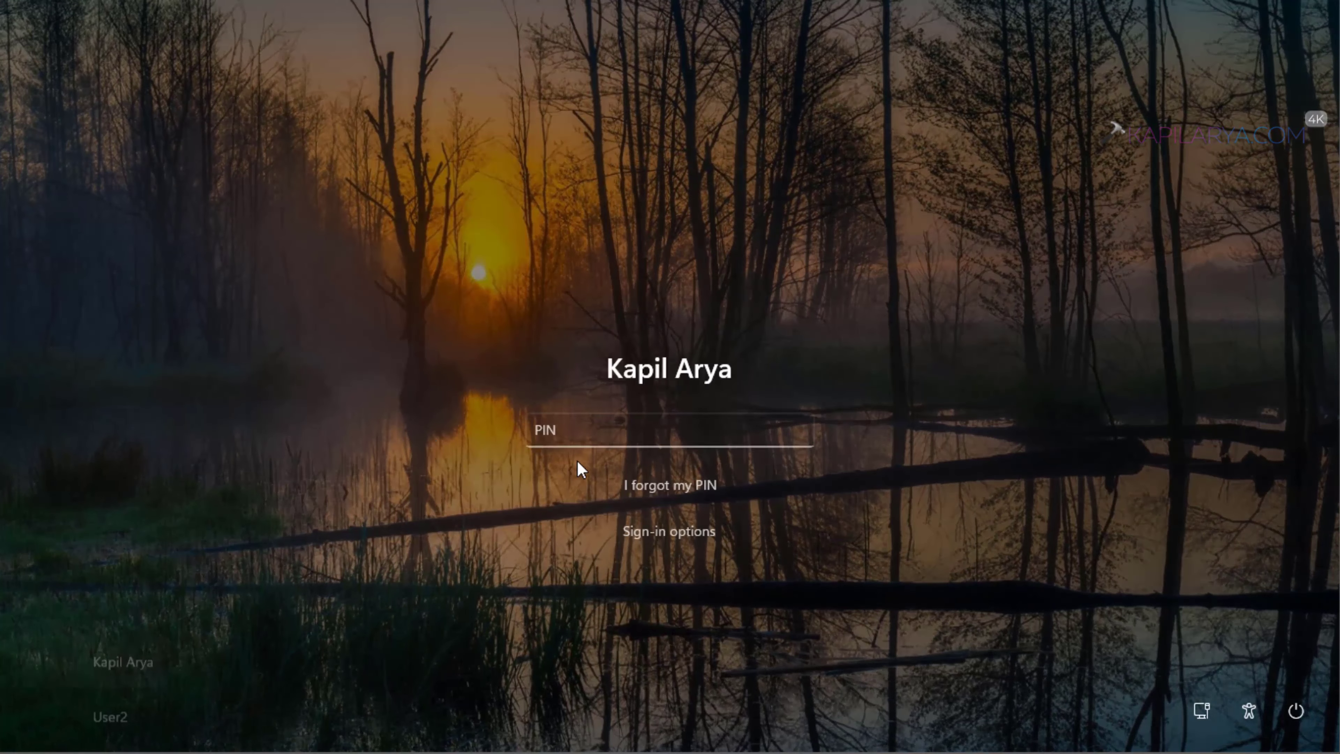
pyautogui.write('1')
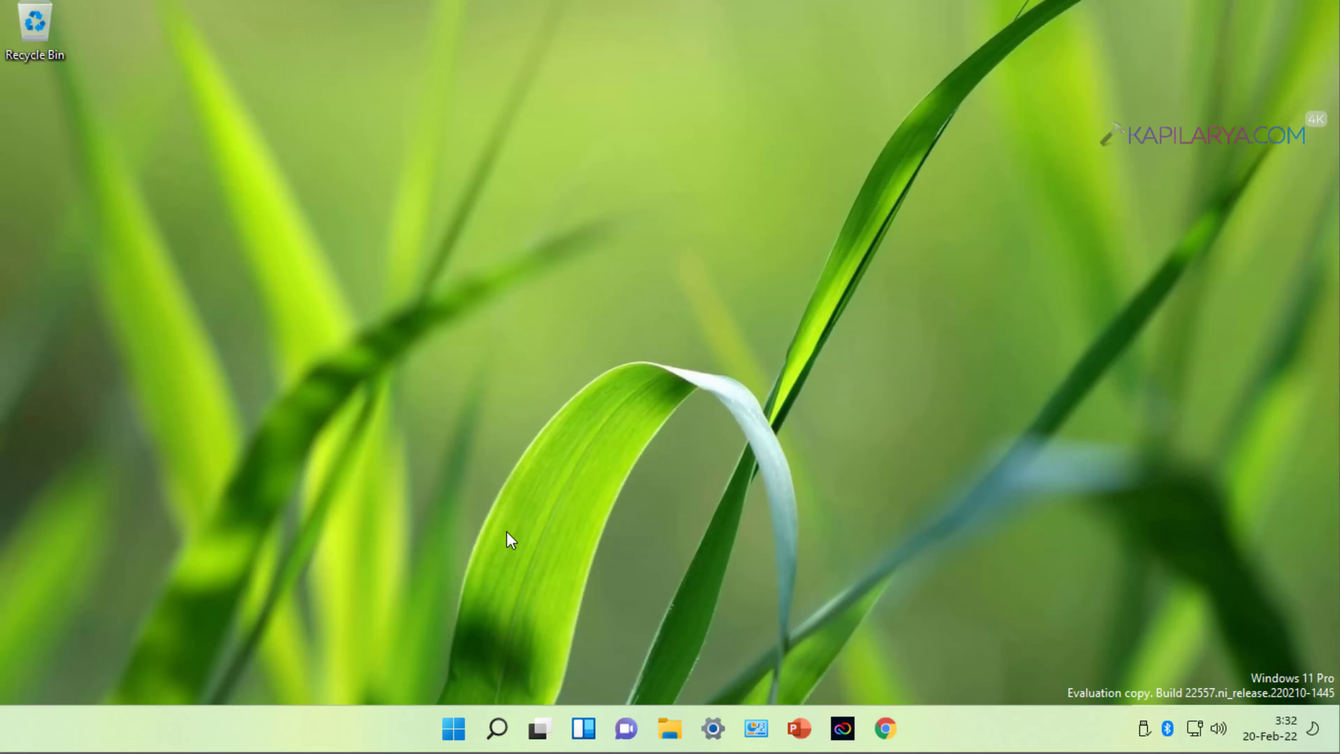
# - In File Explorer's This PC, open Manage BitLocker for Local Disk (C:)
pyautogui.press('super+e')
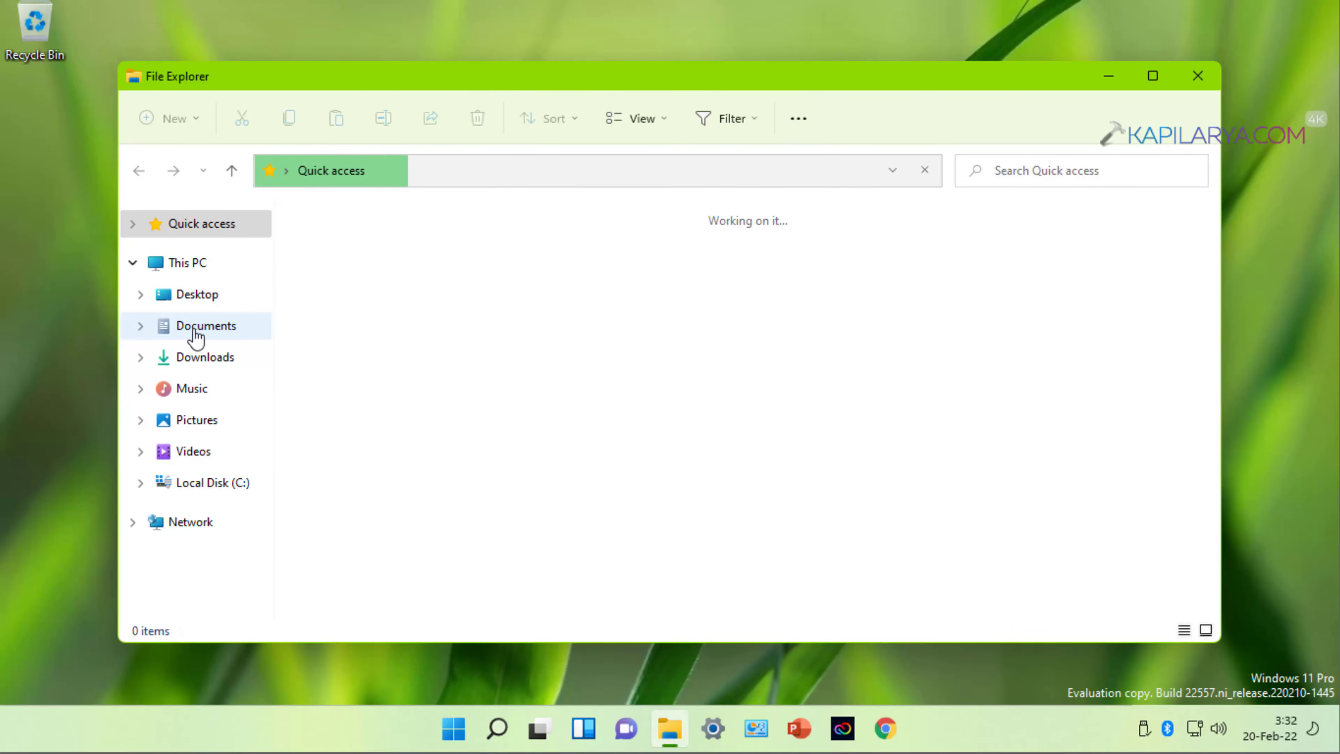
pyautogui.click(188, 262)
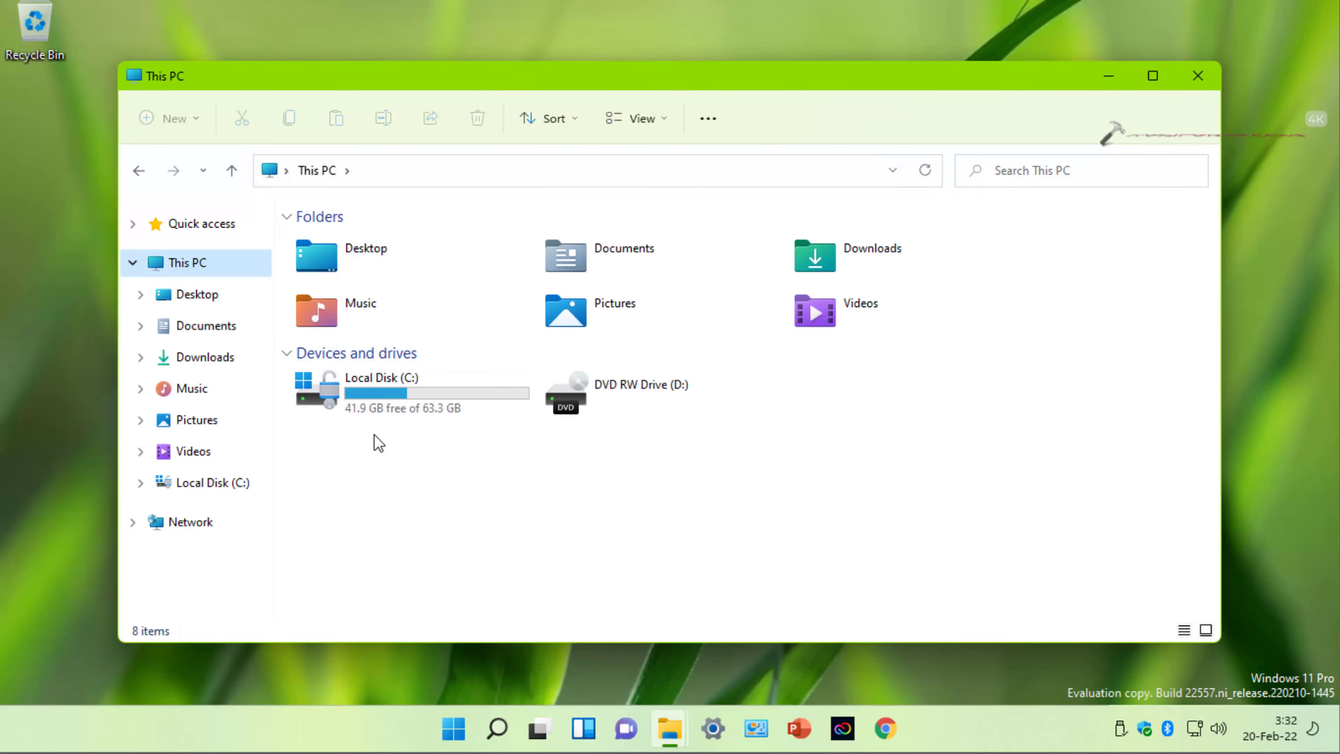
pyautogui.click(480, 412)
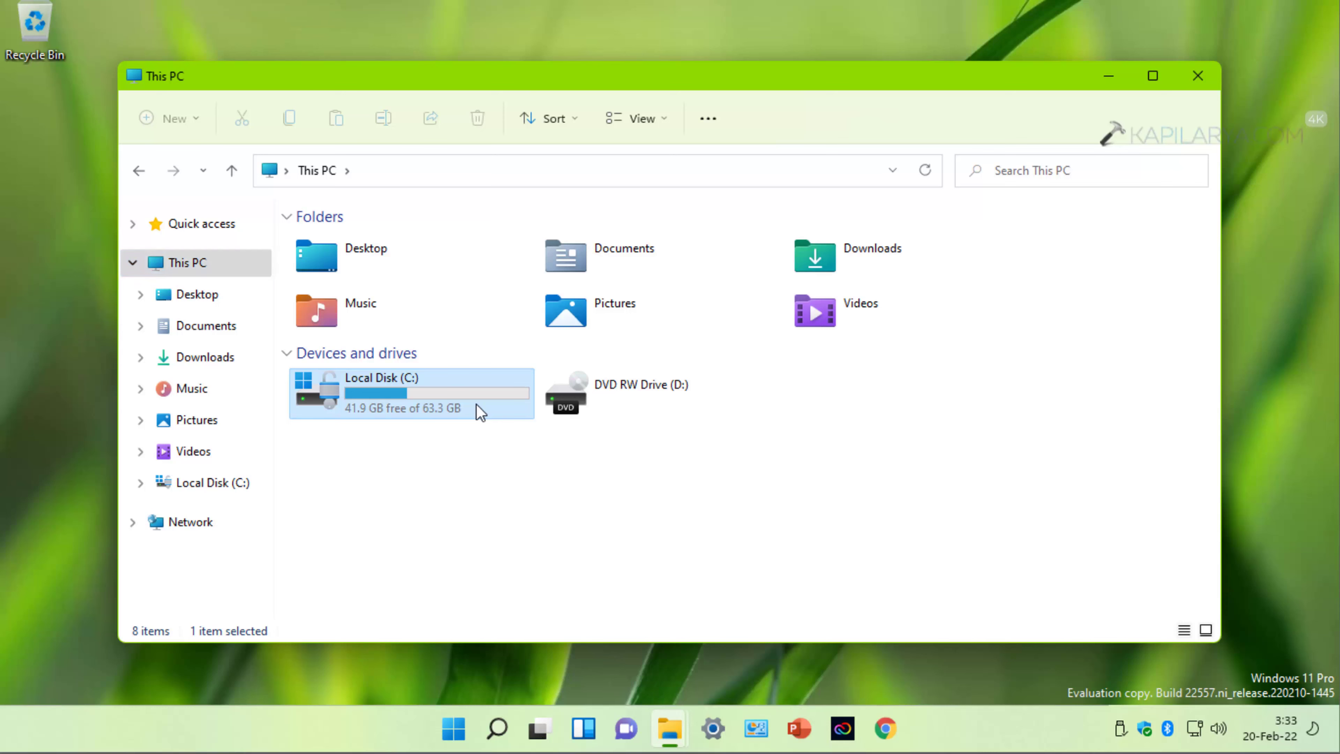
pyautogui.rightClick(479, 412)
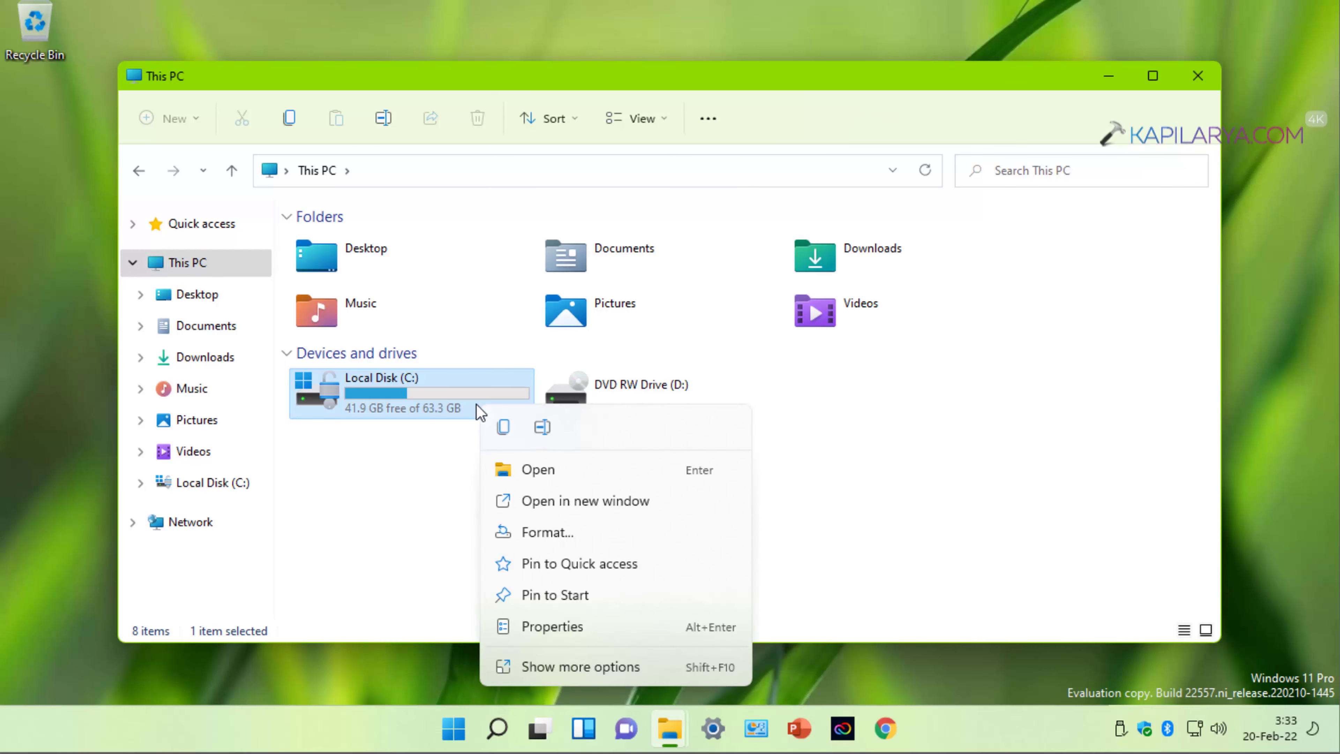
pyautogui.click(546, 668)
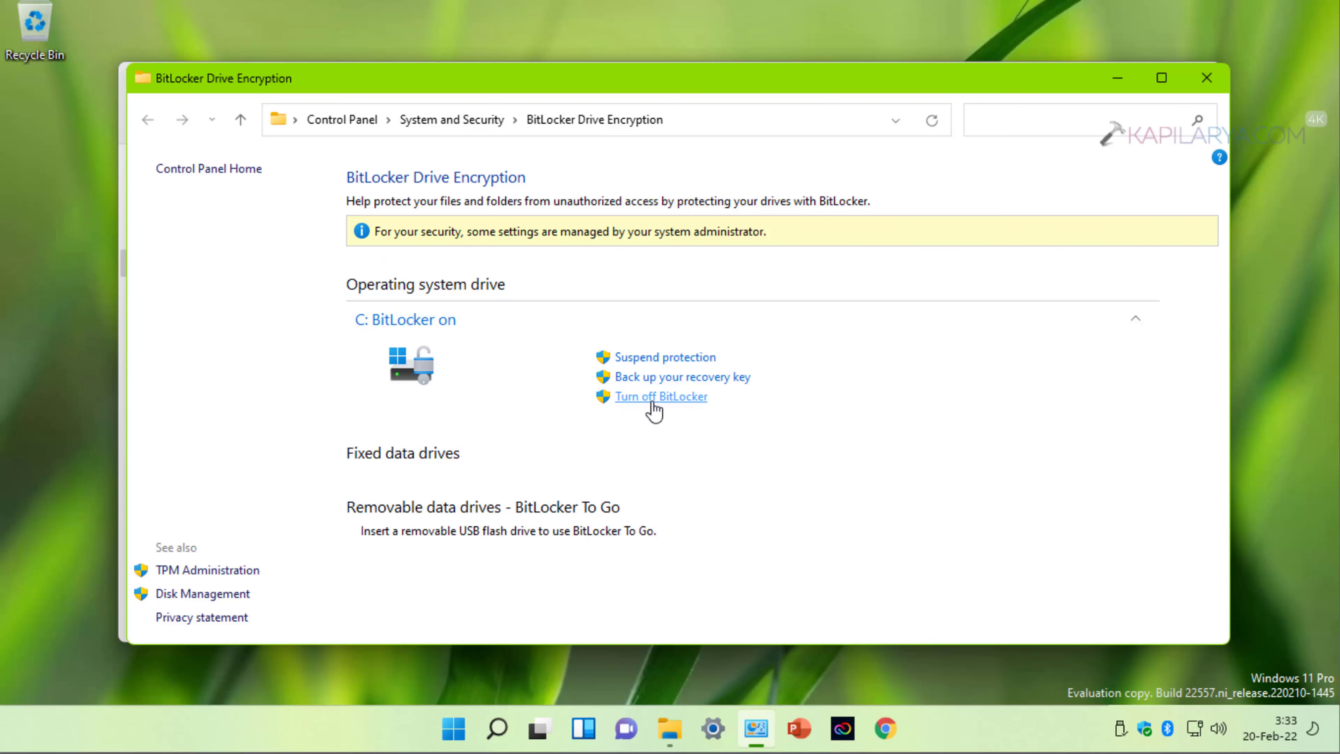
# - Turn off BitLocker for C:, approving the admin prompt and confirming decryption
pyautogui.click(688, 403)
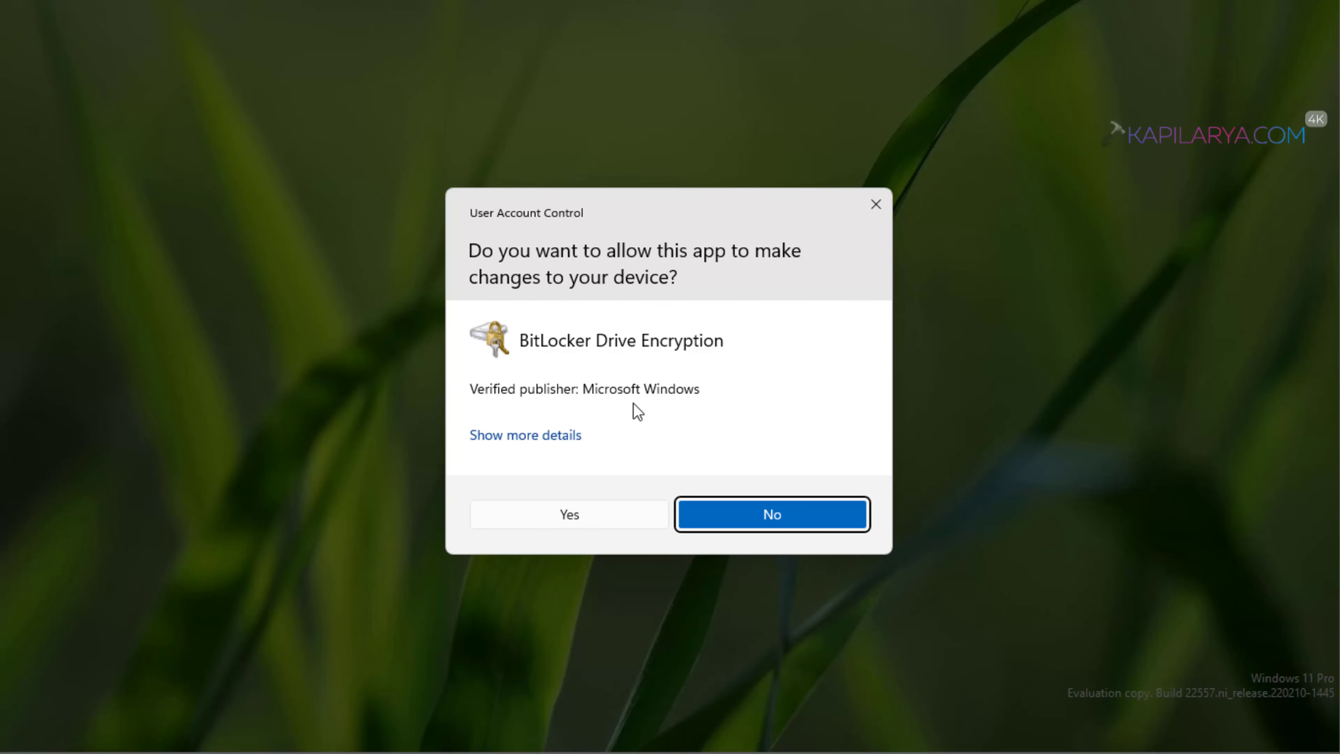
pyautogui.click(516, 524)
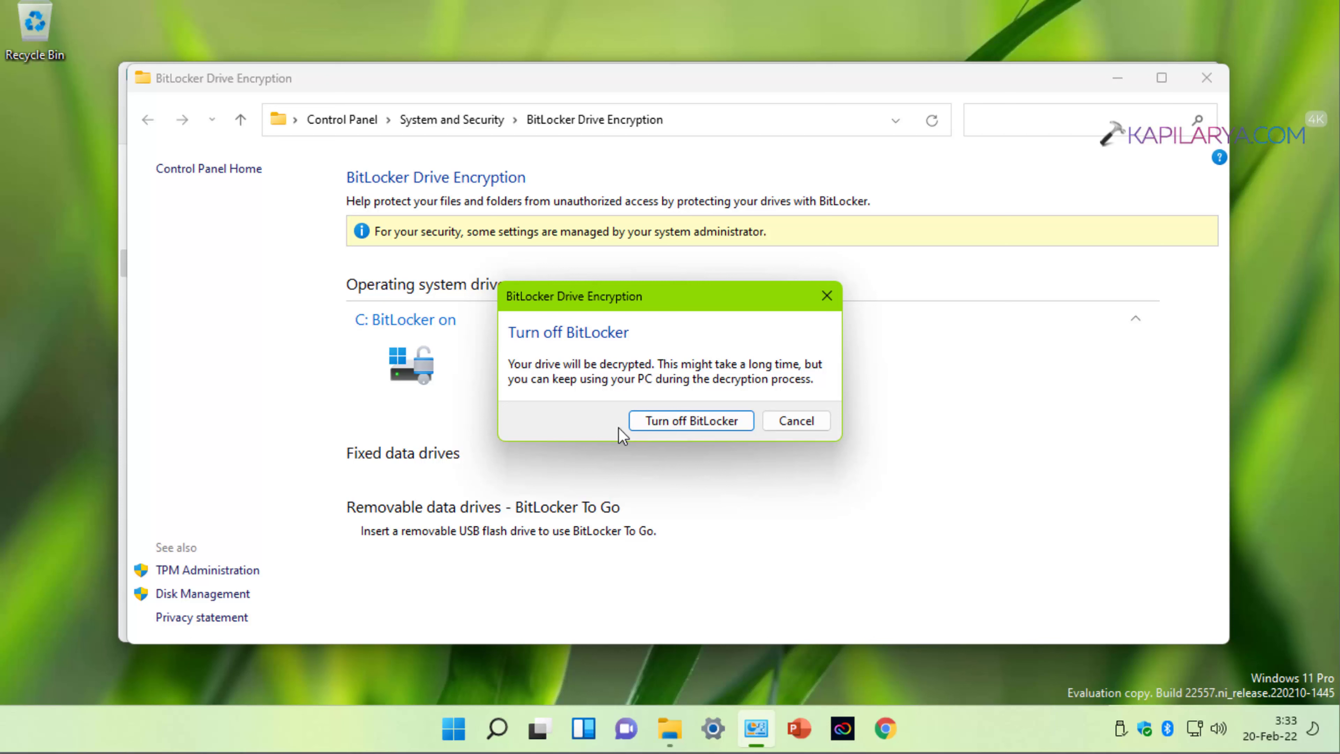
pyautogui.click(638, 425)
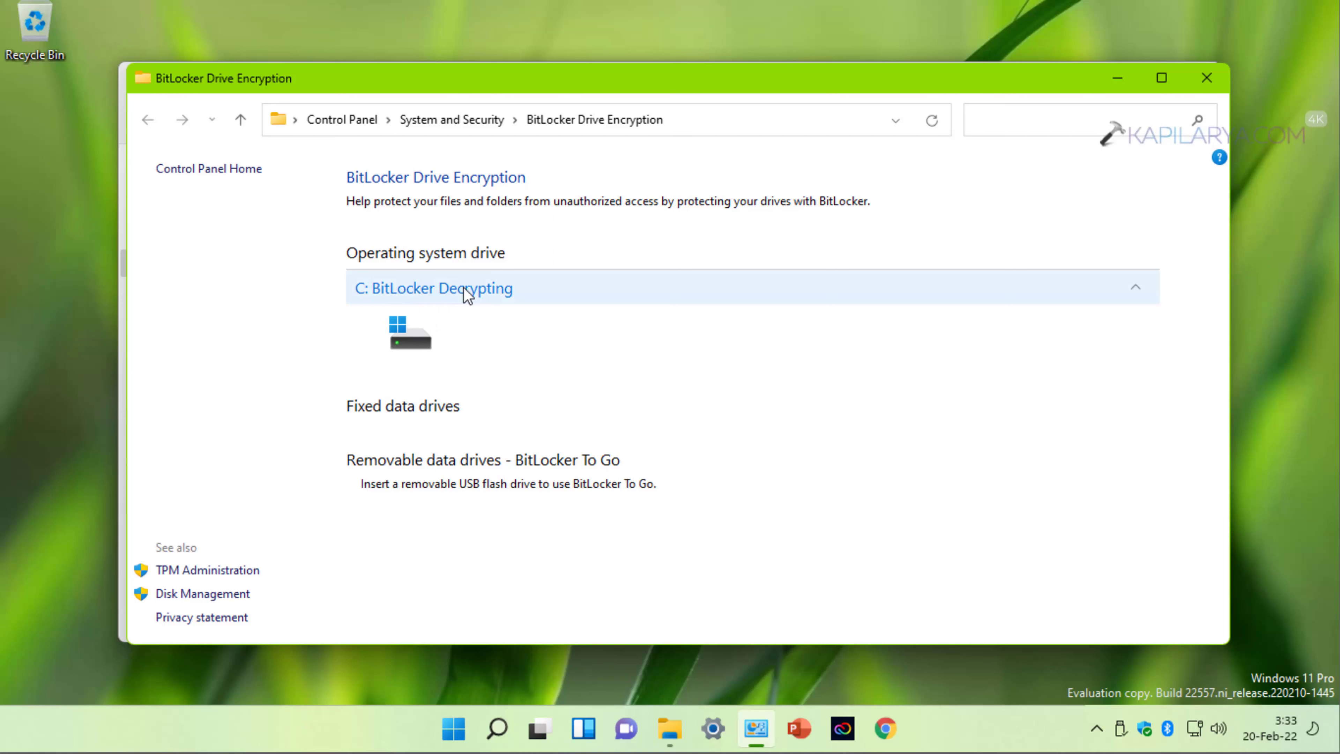
# - Open the BitLocker decryption progress window from the taskbar's hidden icons
pyautogui.click(1094, 716)
pyautogui.click(1095, 672)
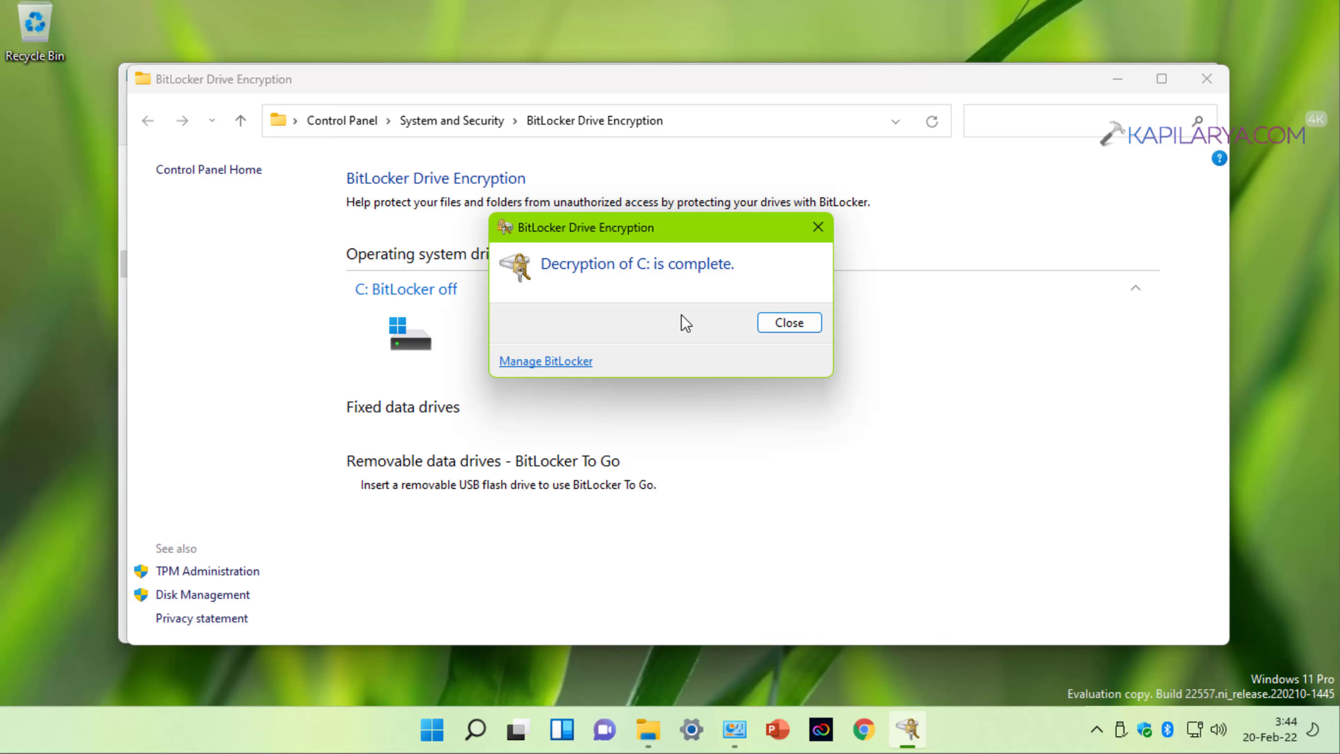
# - Close the 'Decryption of C: is complete' notice
pyautogui.click(778, 323)
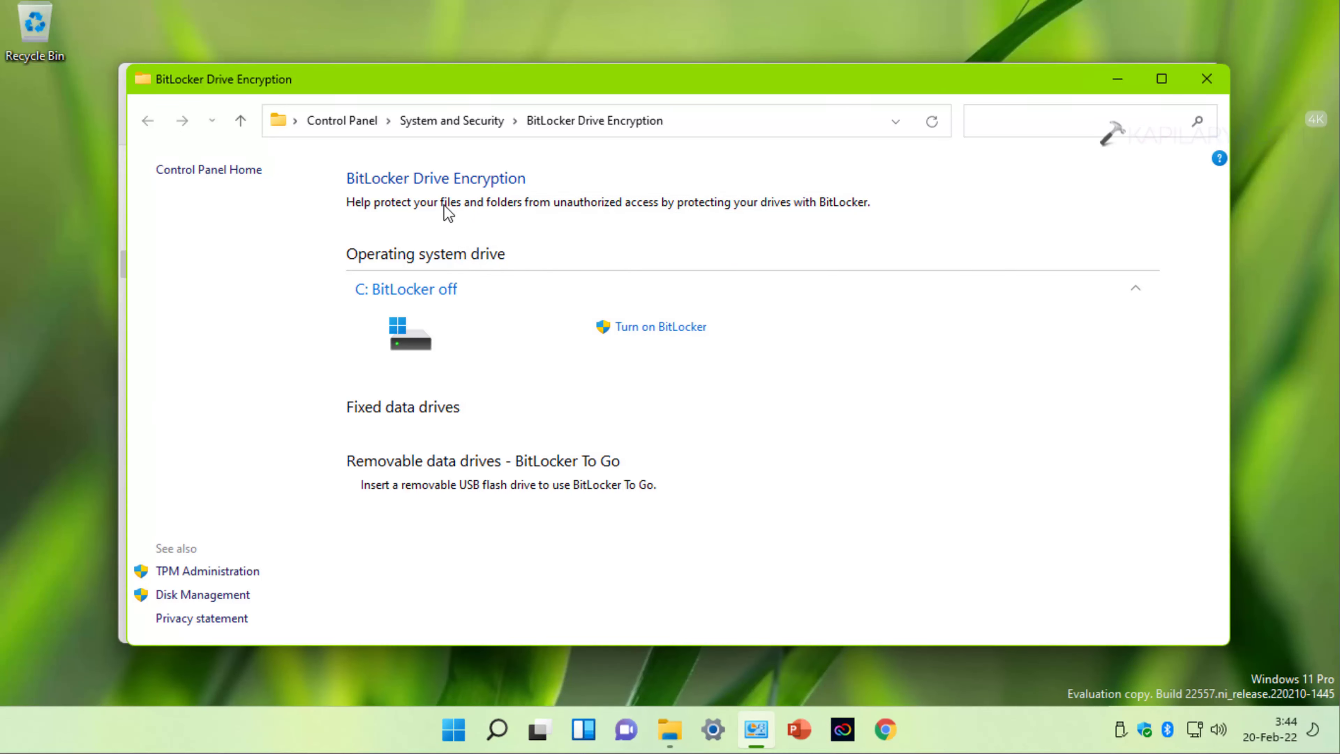